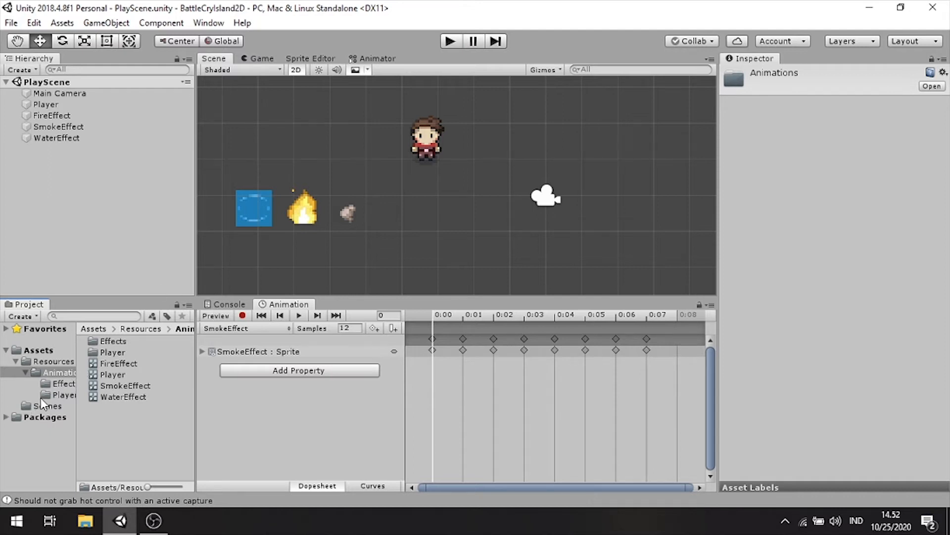
# Step: Expand the log sprite sheet in the Resources folder and display its sprites as thumbnails
pyautogui.click(57, 361)
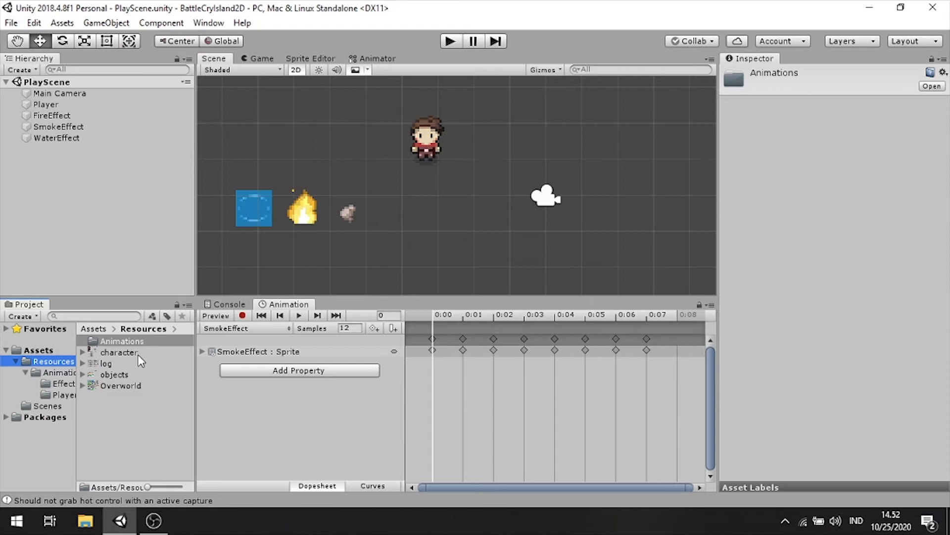
pyautogui.click(106, 363)
pyautogui.click(83, 363)
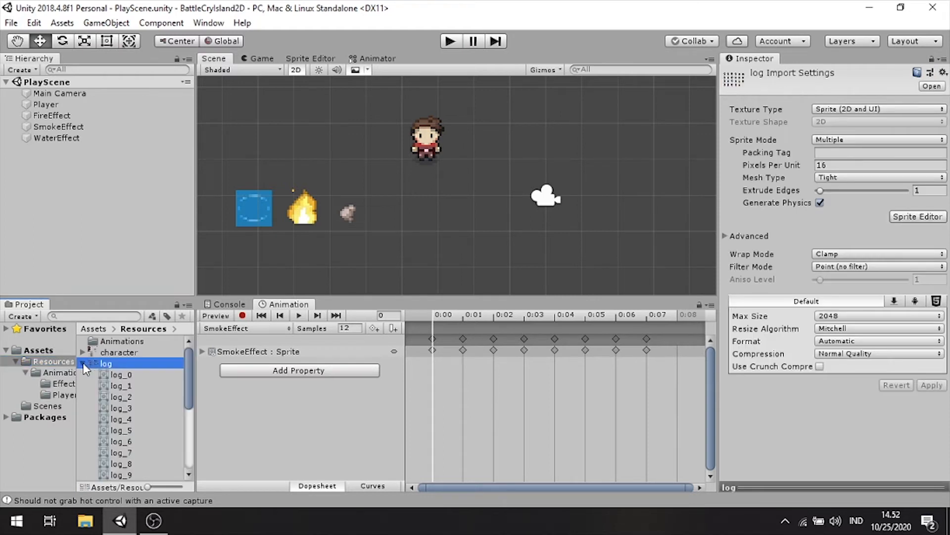
pyautogui.click(164, 487)
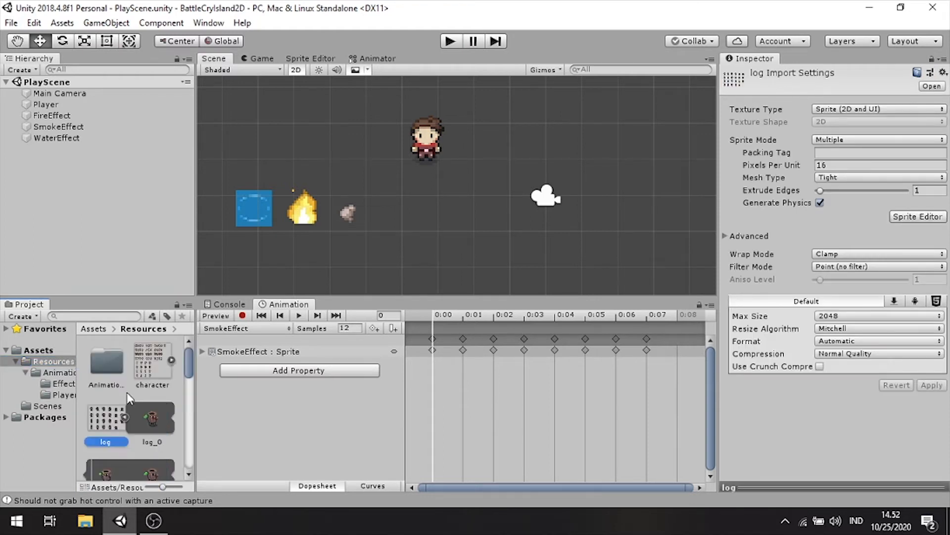
# Step: Examine the sliced log sprites in the Sprite Editor, reverting the unapplied import settings of objects.png
pyautogui.click(319, 59)
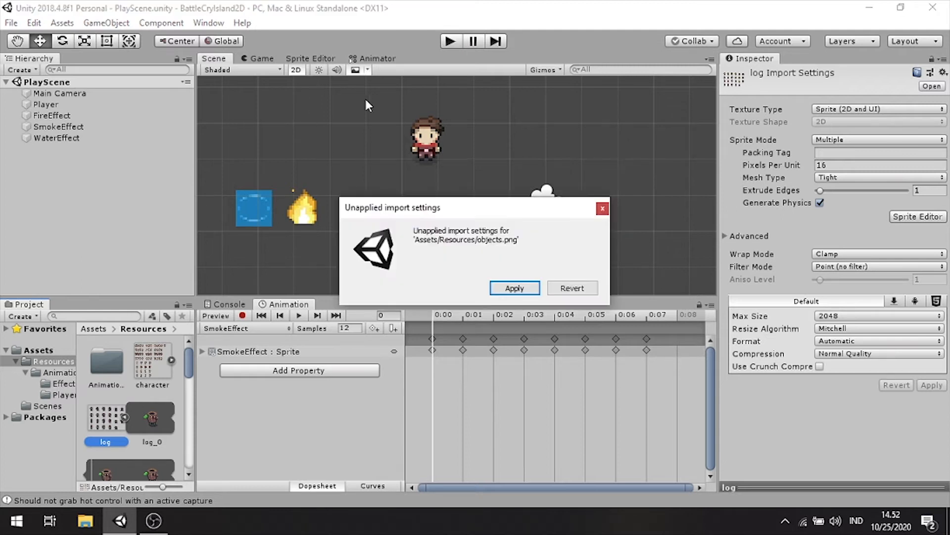
pyautogui.click(572, 288)
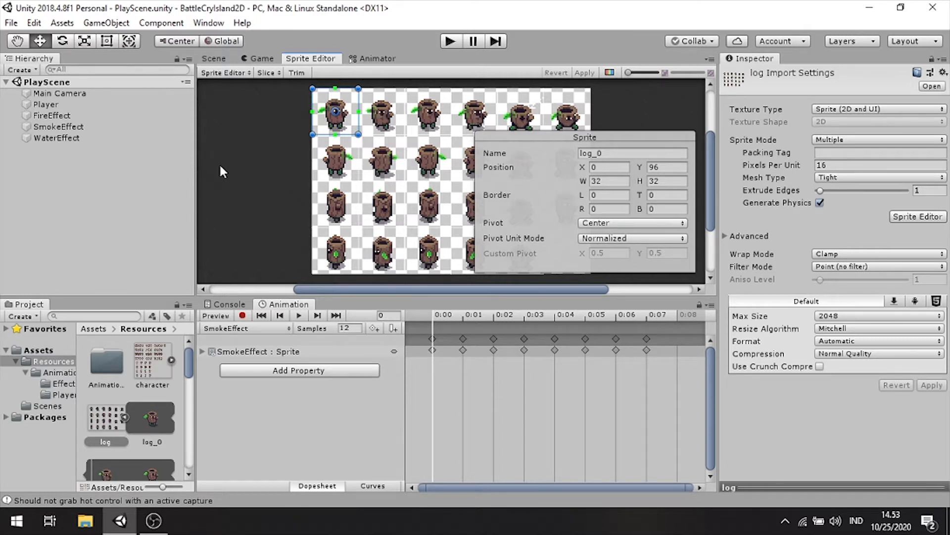
pyautogui.click(658, 125)
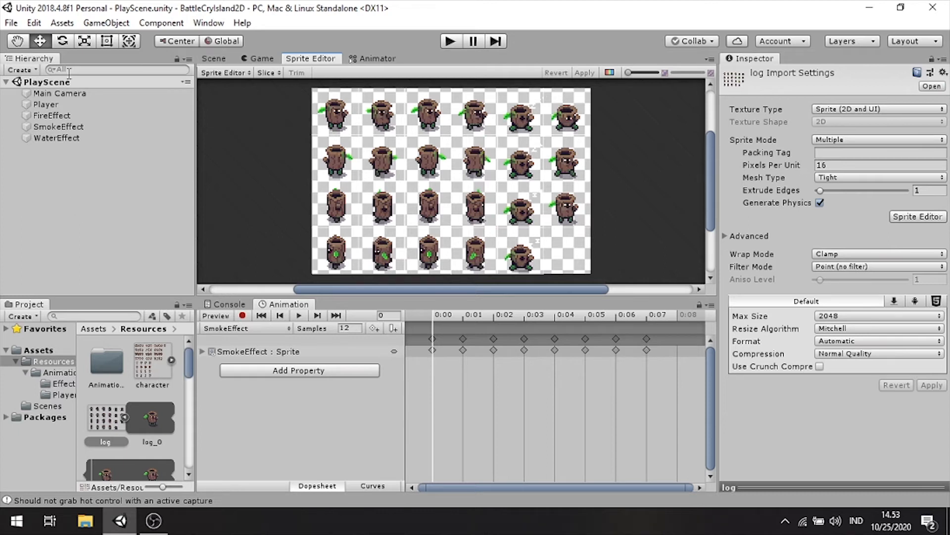
# Step: Place the log_22 sprite in the scene below the player, at about X -2.14, Y -0.82
pyautogui.click(214, 58)
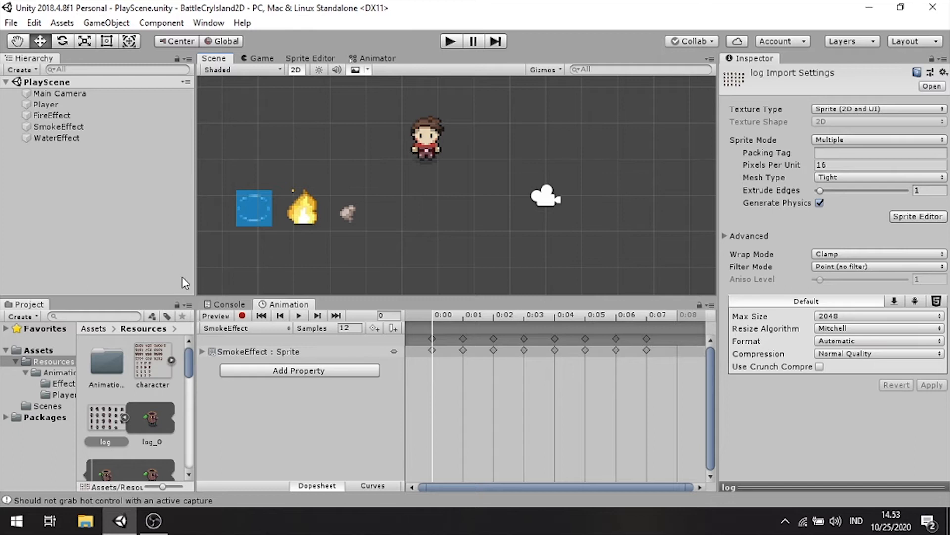
pyautogui.scroll(-2, 124, 413)
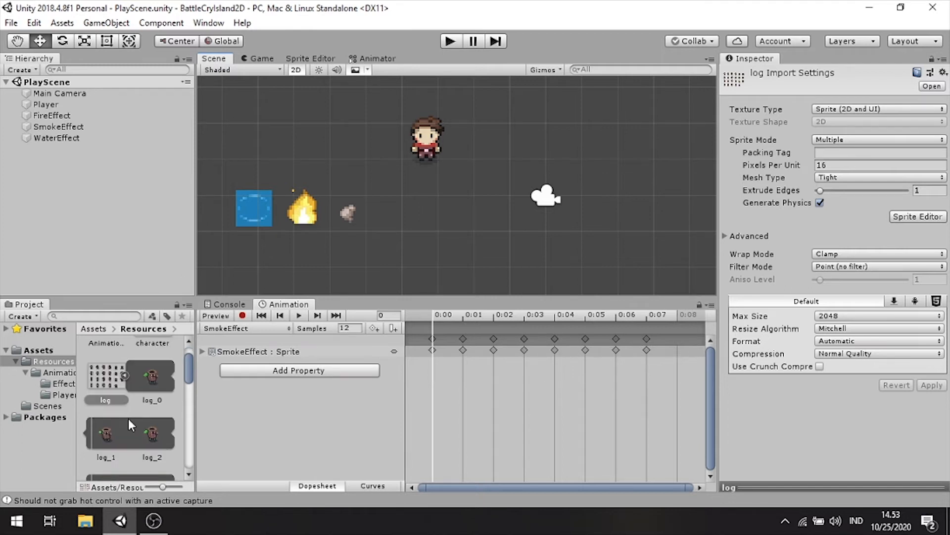
pyautogui.scroll(-5, 128, 417)
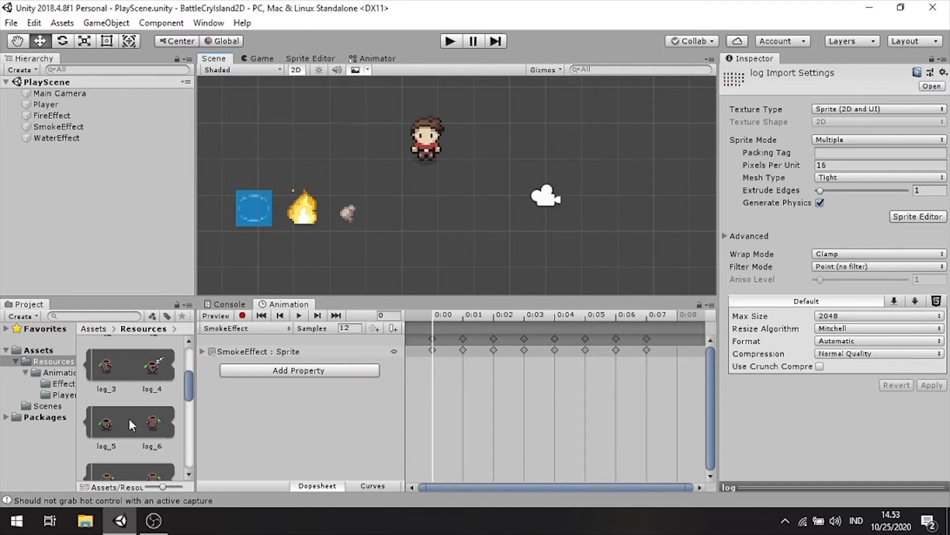
pyautogui.scroll(-9, 129, 418)
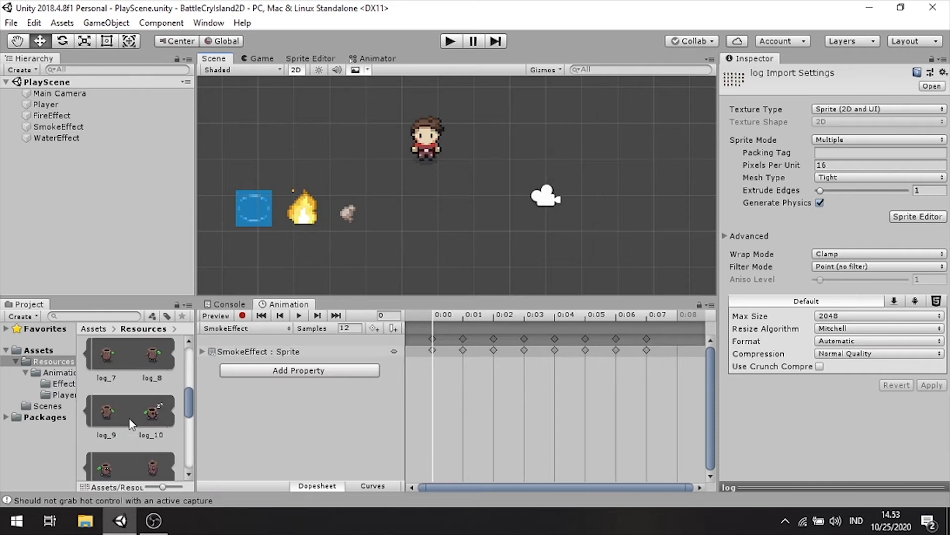
pyautogui.scroll(-6, 129, 417)
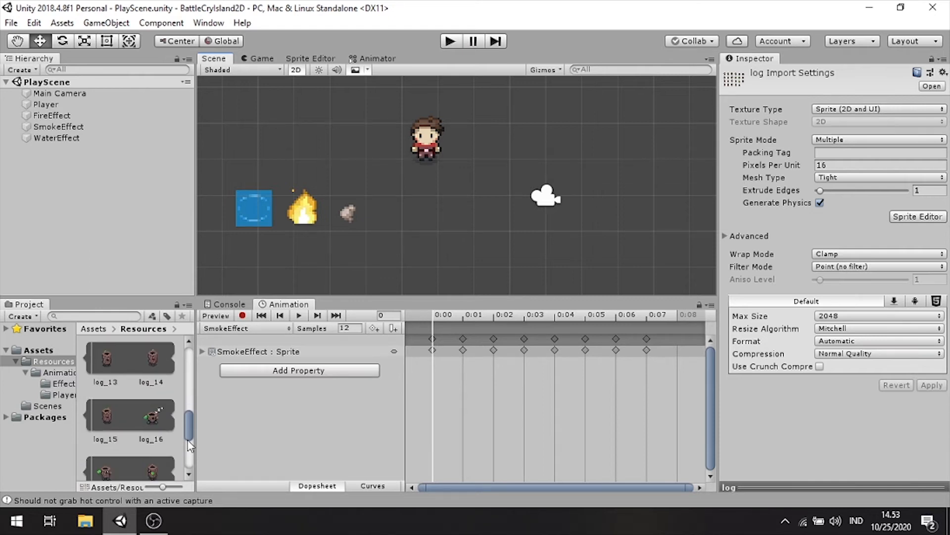
pyautogui.scroll(-7, 151, 438)
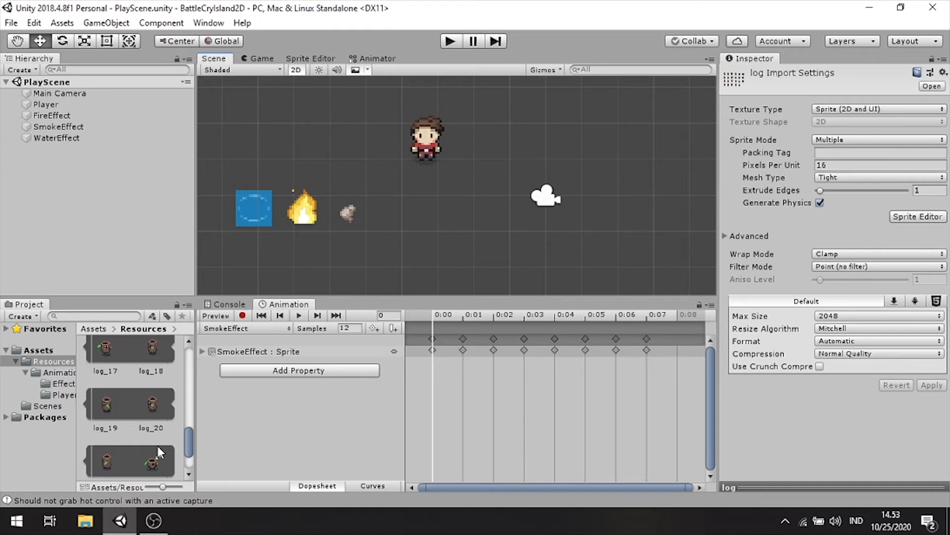
pyautogui.moveTo(157, 444); pyautogui.dragTo(470, 235)
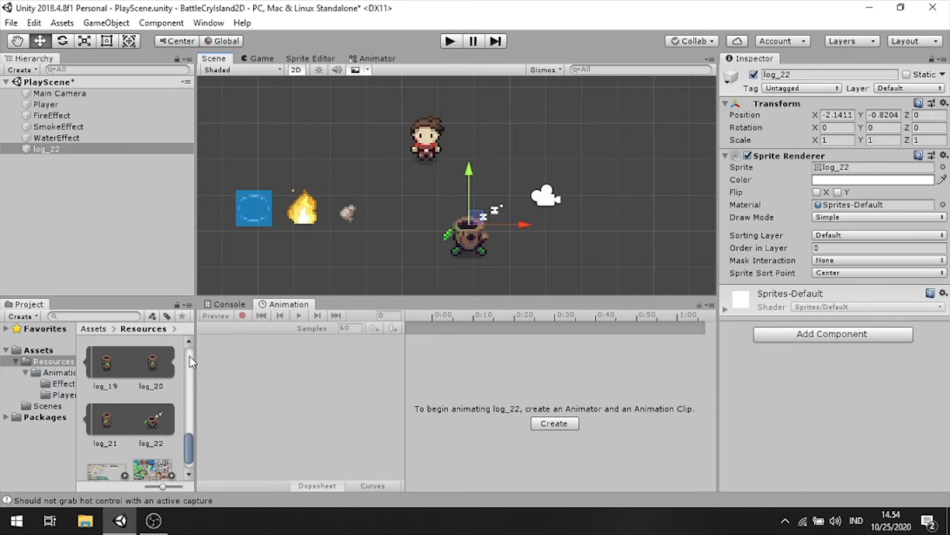
# Step: Add the log_0 sprite to the scene and position it left of the sleeping log, at about X -3.52, Y -1.13
pyautogui.scroll(3, 154, 395)
pyautogui.scroll(5, 156, 399)
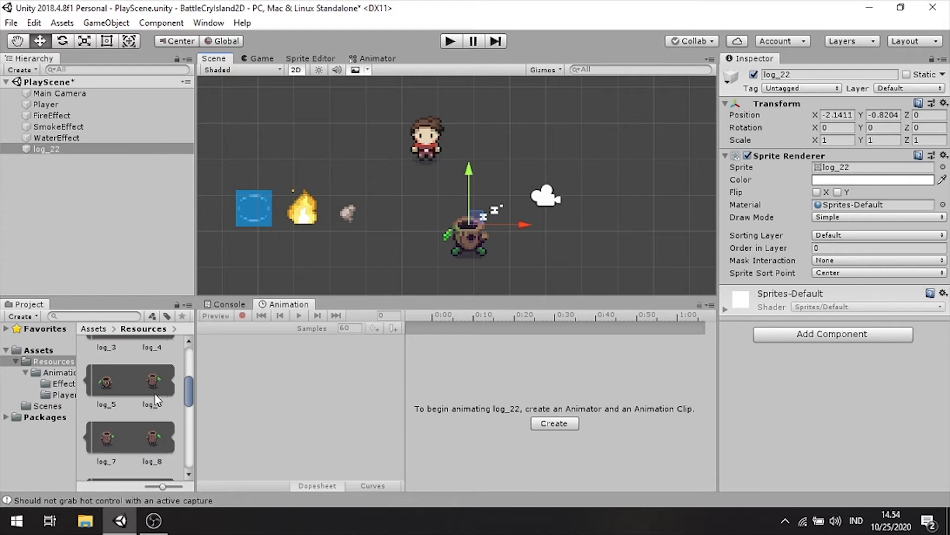
pyautogui.scroll(3, 154, 400)
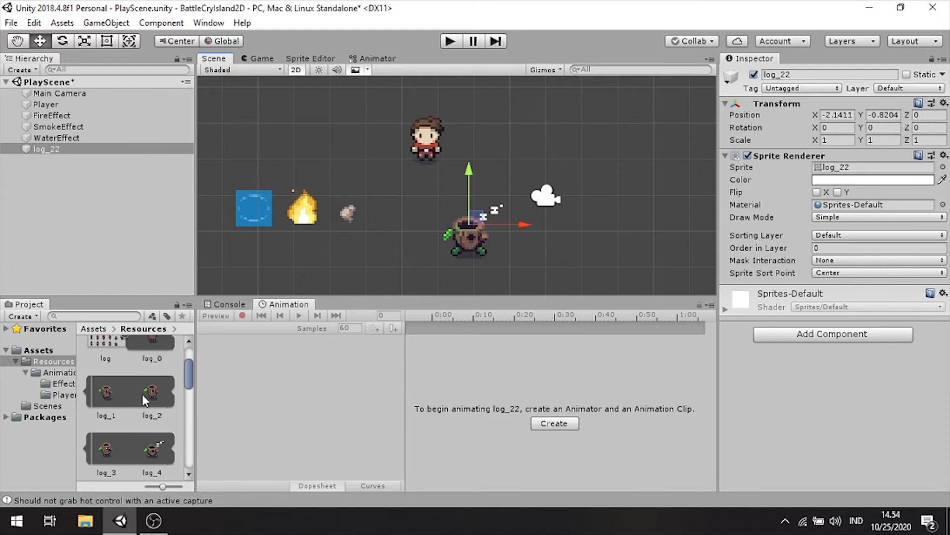
pyautogui.scroll(1, 154, 396)
pyautogui.moveTo(150, 379); pyautogui.dragTo(542, 243)
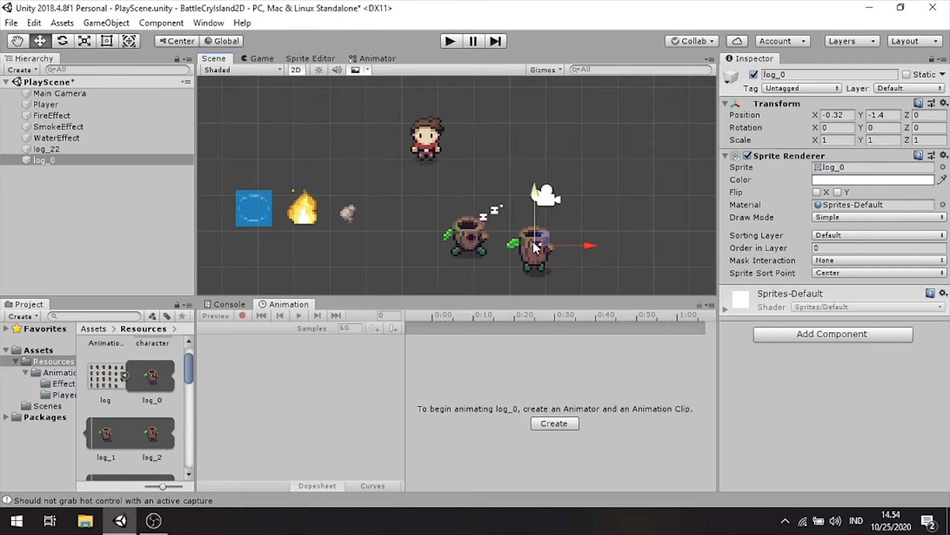
pyautogui.moveTo(536, 238); pyautogui.dragTo(423, 240)
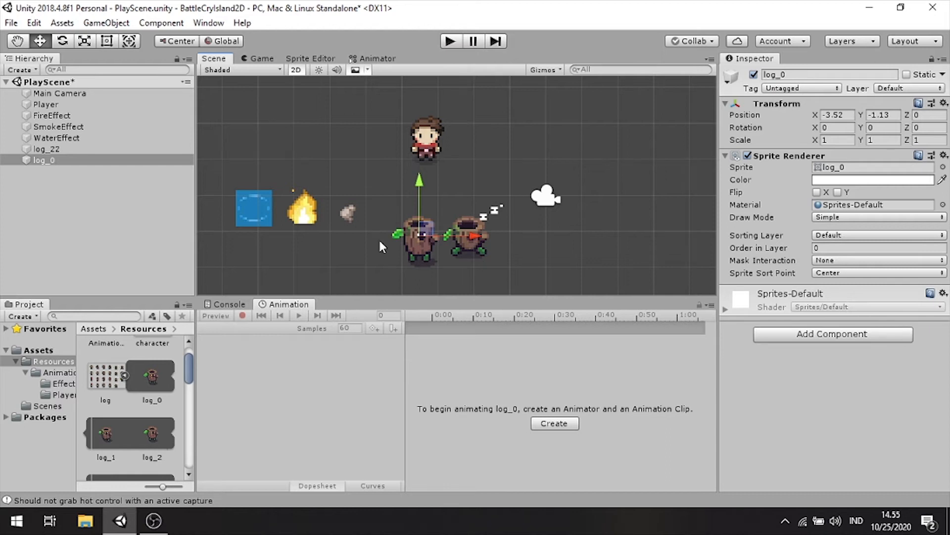
# Step: Rename the log_0 object in the scene as MobsWorker
pyautogui.click(104, 163)
pyautogui.press('F2')
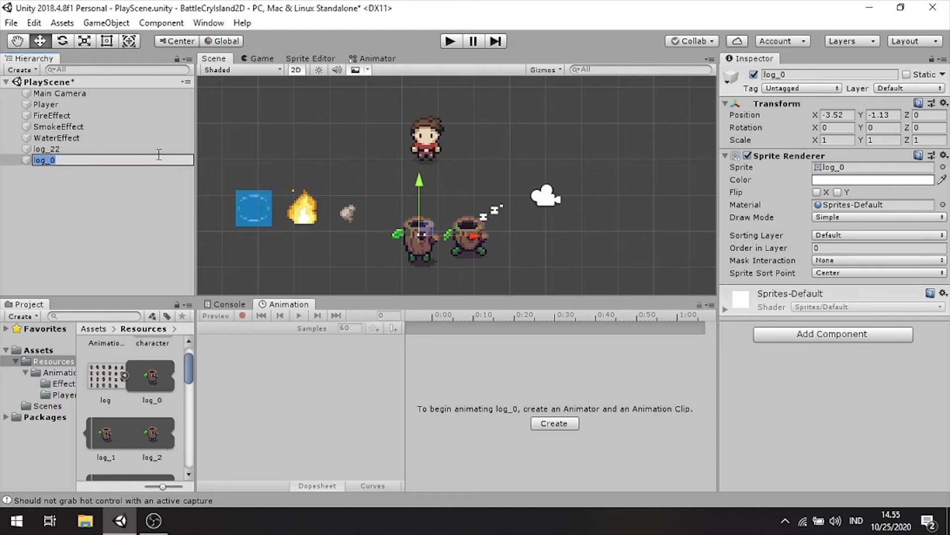
pyautogui.write('MobsWorker')
pyautogui.press('Return')
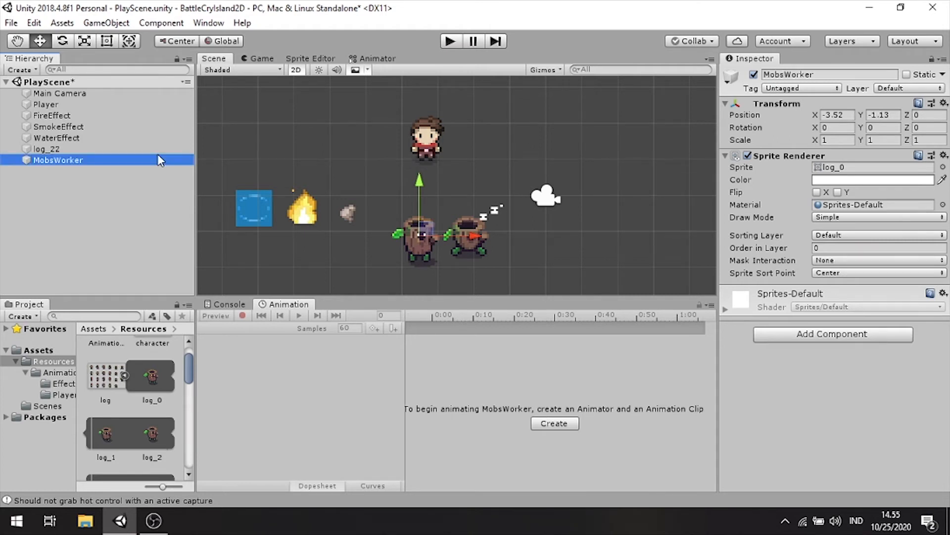
# Step: Rename the log_22 object in the scene as MobsGuard
pyautogui.click(158, 153)
pyautogui.click(158, 154)
pyautogui.write('mo')
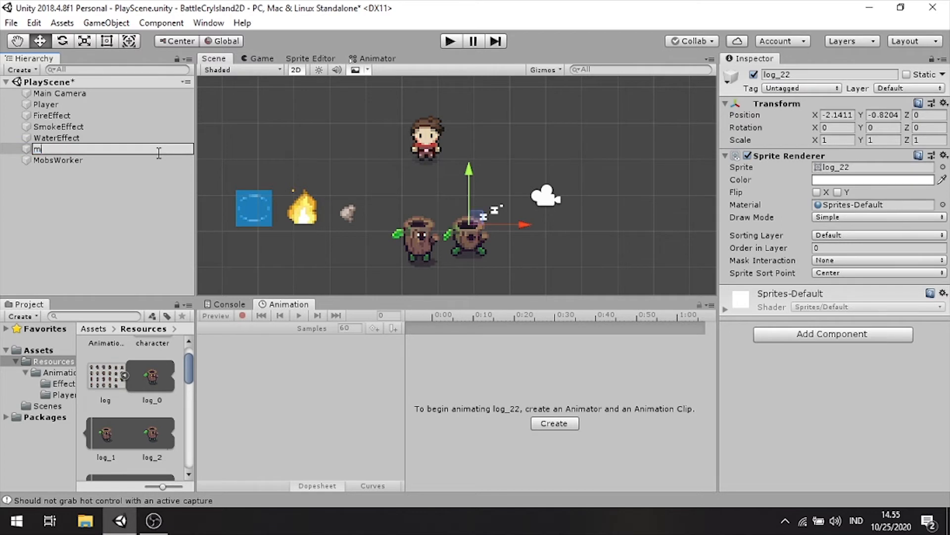
pyautogui.press('BackSpace')
pyautogui.press('BackSpace')
pyautogui.write('MobsGuard')
pyautogui.press('Return')
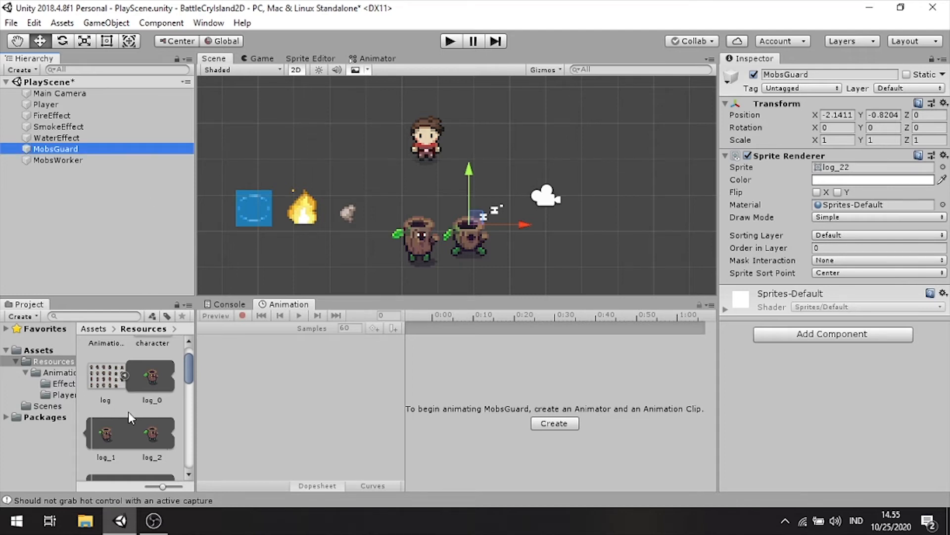
# Step: Add the log_6 sprite to the scene right of MobsGuard, at about X -0.55, Y -1.42, and name it MobSoldier
pyautogui.scroll(-3, 128, 411)
pyautogui.scroll(-2, 129, 411)
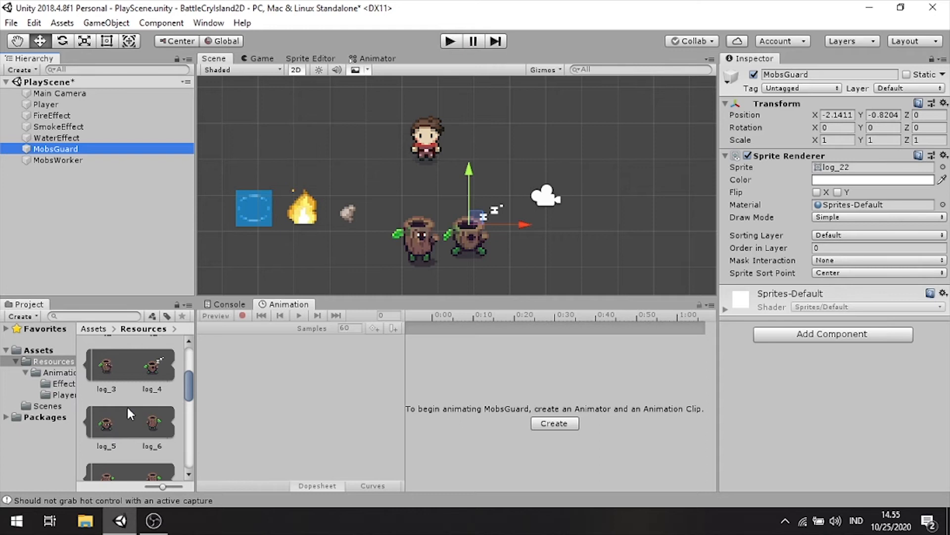
pyautogui.moveTo(152, 425); pyautogui.dragTo(527, 248)
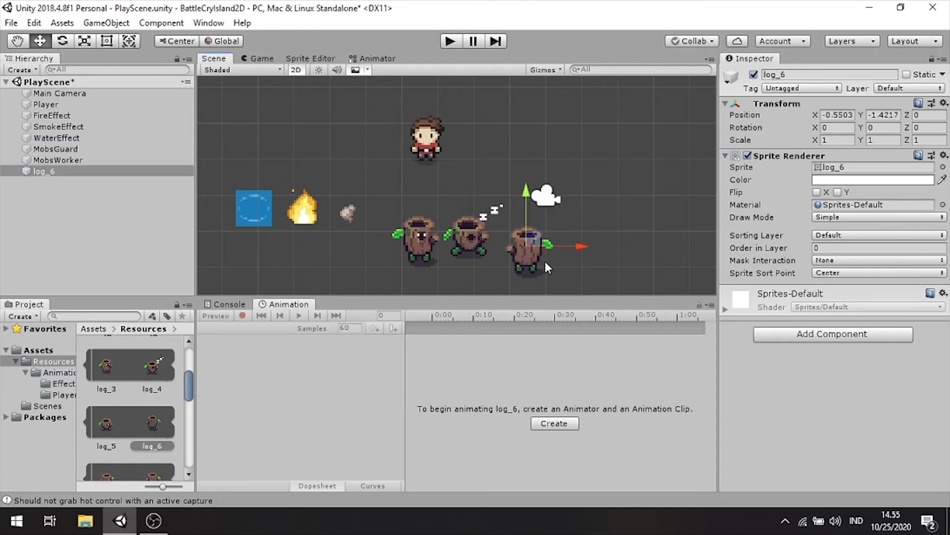
pyautogui.click(41, 171)
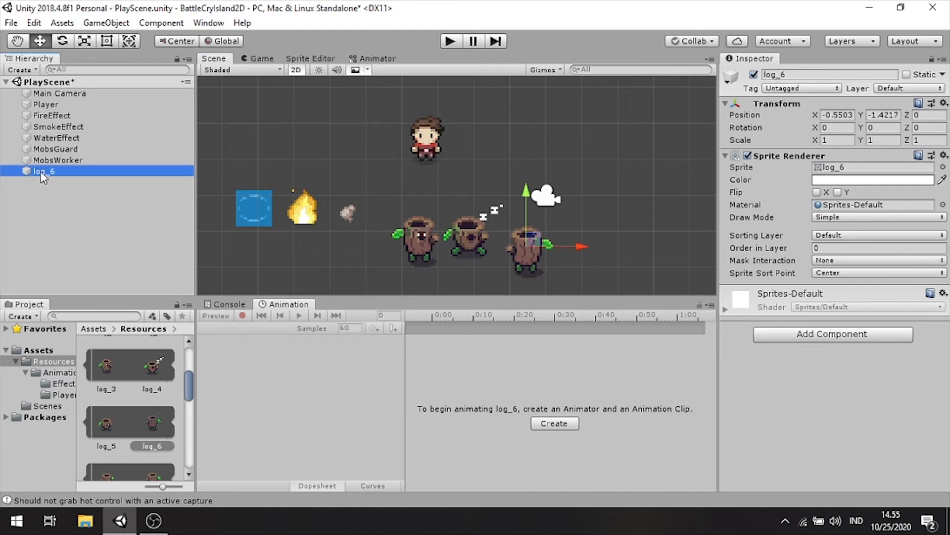
pyautogui.write('Mob')
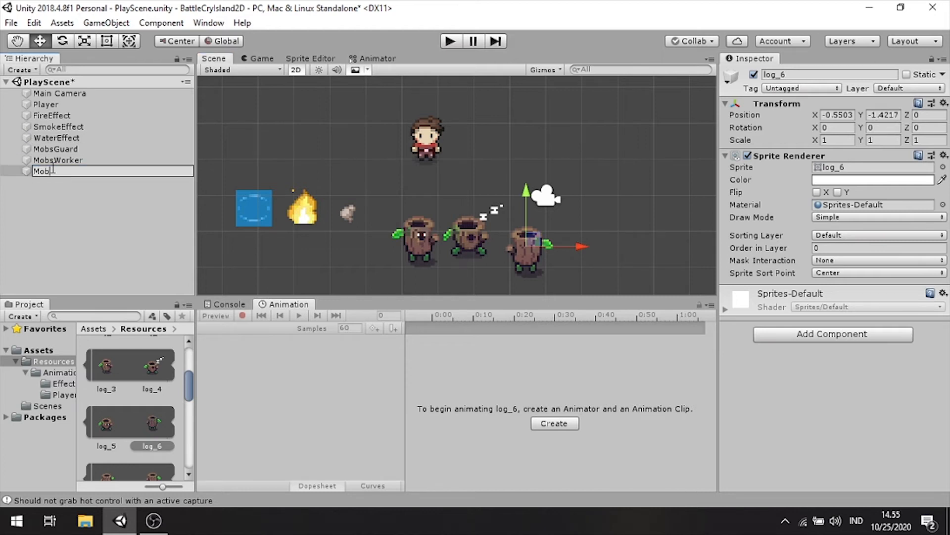
pyautogui.write('Soldier')
pyautogui.press('Return')
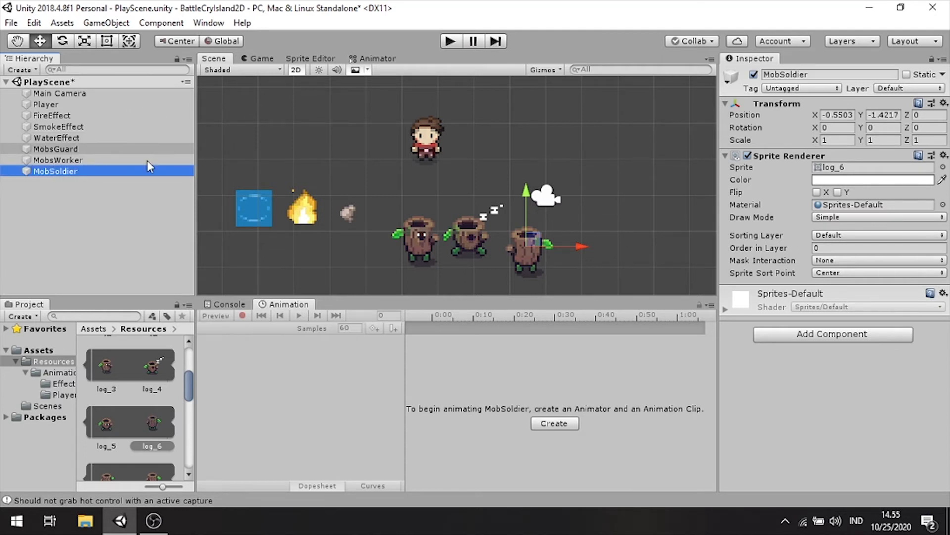
# Step: Correct the soldier's name to MobsSoldier and line it up beside the other mobs at about X -0.76, Y -1.09
pyautogui.click(137, 172)
pyautogui.press('Left')
pyautogui.press('Right')
pyautogui.press('Right')
pyautogui.press('Right')
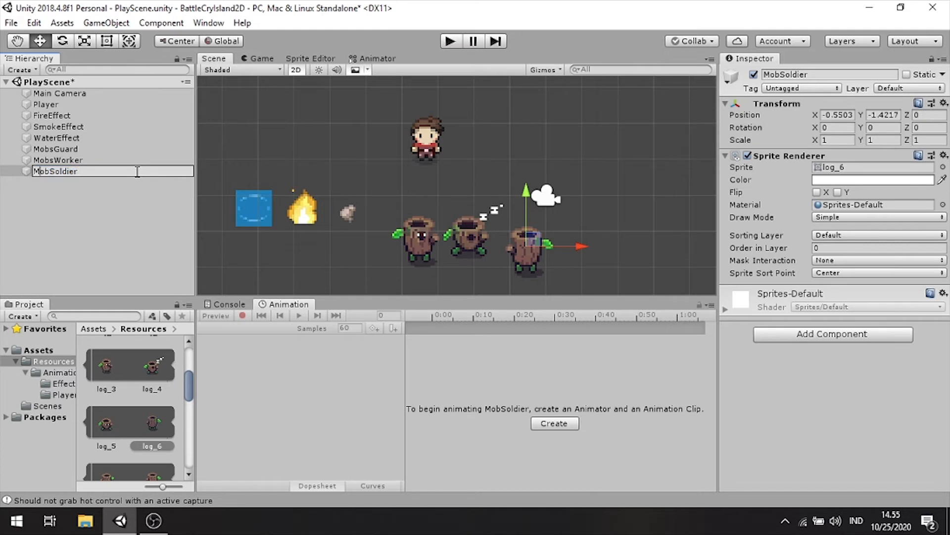
pyautogui.write('s')
pyautogui.press('Return')
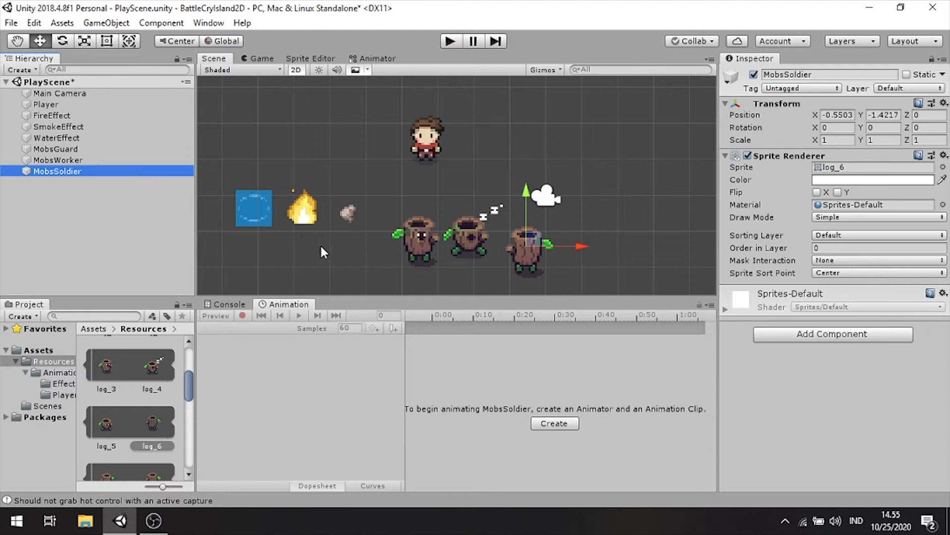
pyautogui.moveTo(537, 242); pyautogui.dragTo(529, 231)
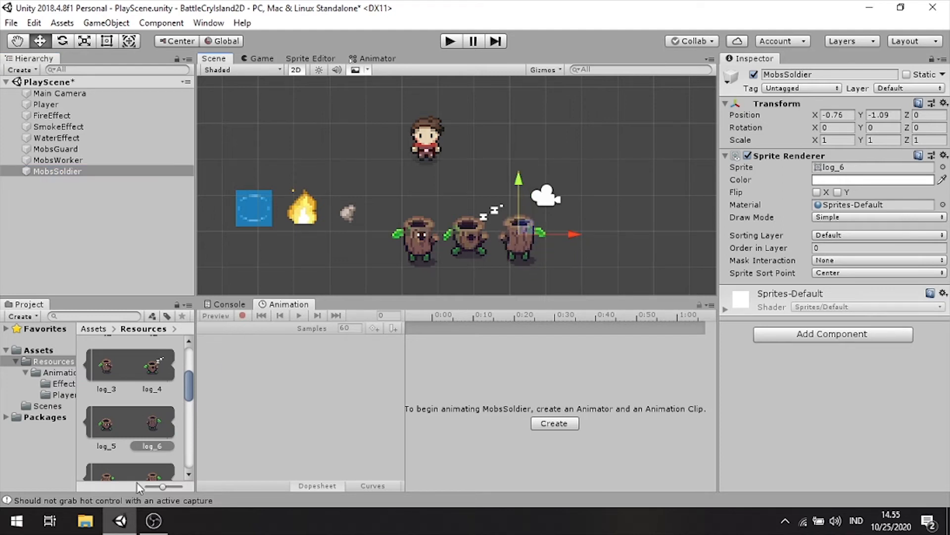
# Step: Return the Resources contents to the compact list display and collapse the log sprite sheet
pyautogui.moveTo(150, 486); pyautogui.dragTo(146, 487)
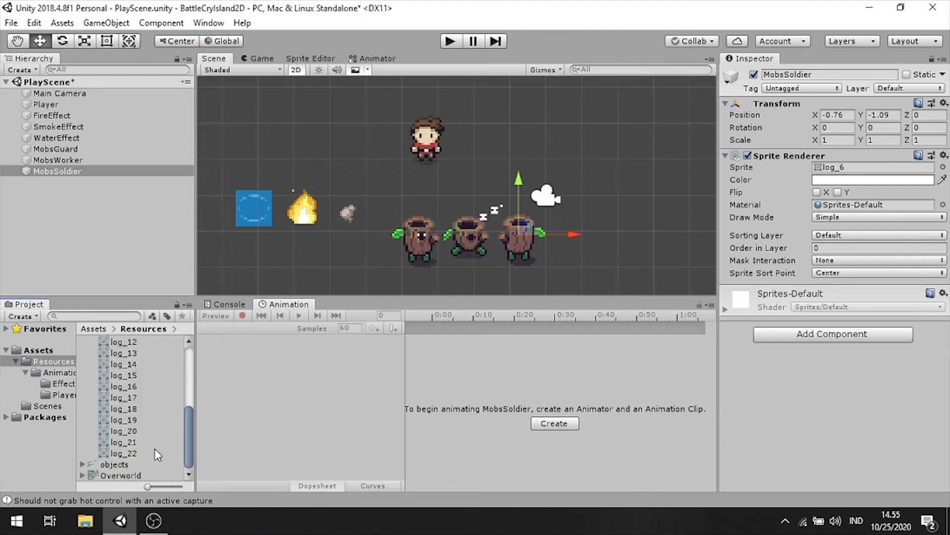
pyautogui.scroll(2, 139, 411)
pyautogui.click(83, 364)
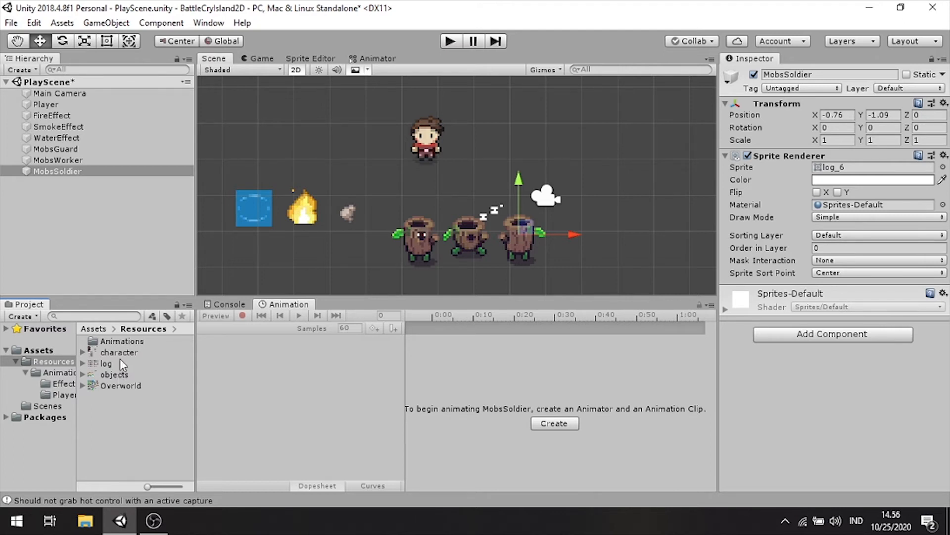
# Step: Create a folder named Prefabs directly inside the project's Assets folder
pyautogui.click(95, 105)
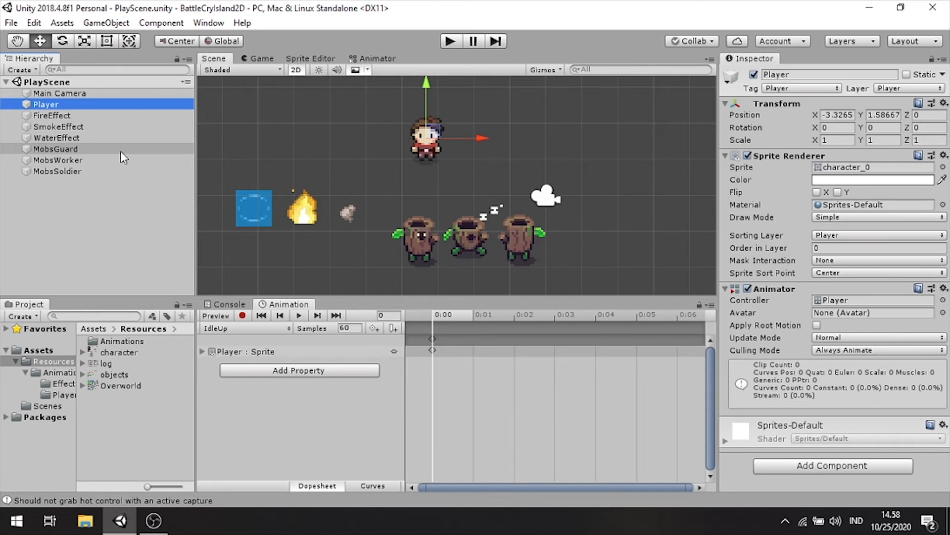
pyautogui.click(38, 350)
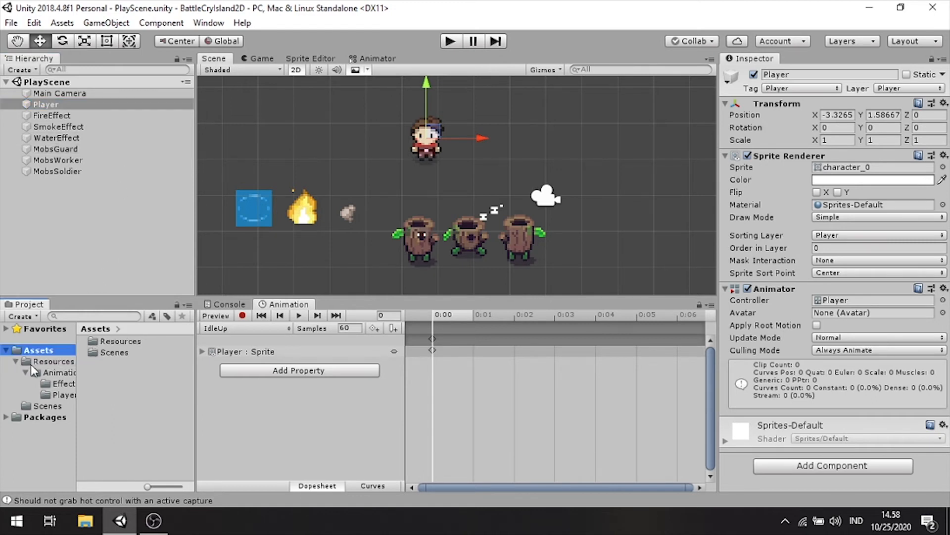
pyautogui.rightClick(116, 389)
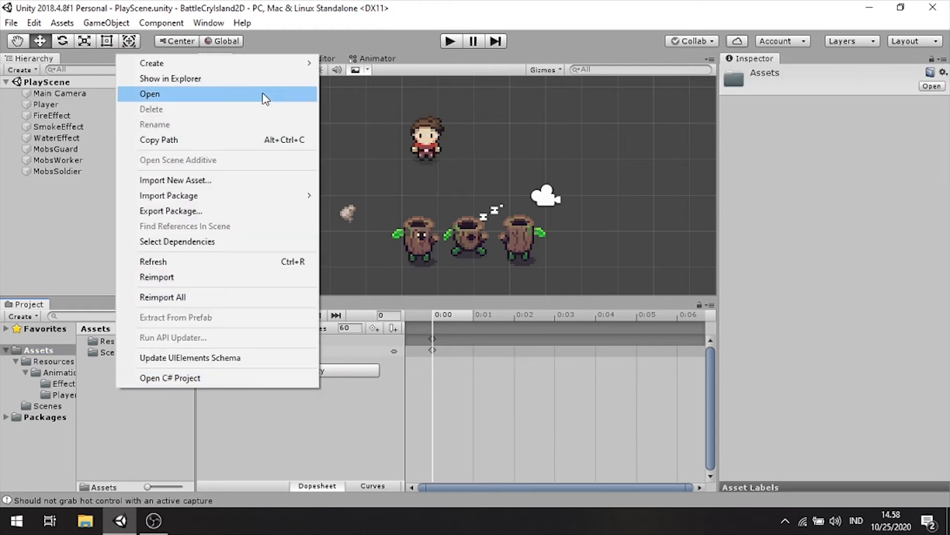
pyautogui.moveTo(282, 70)
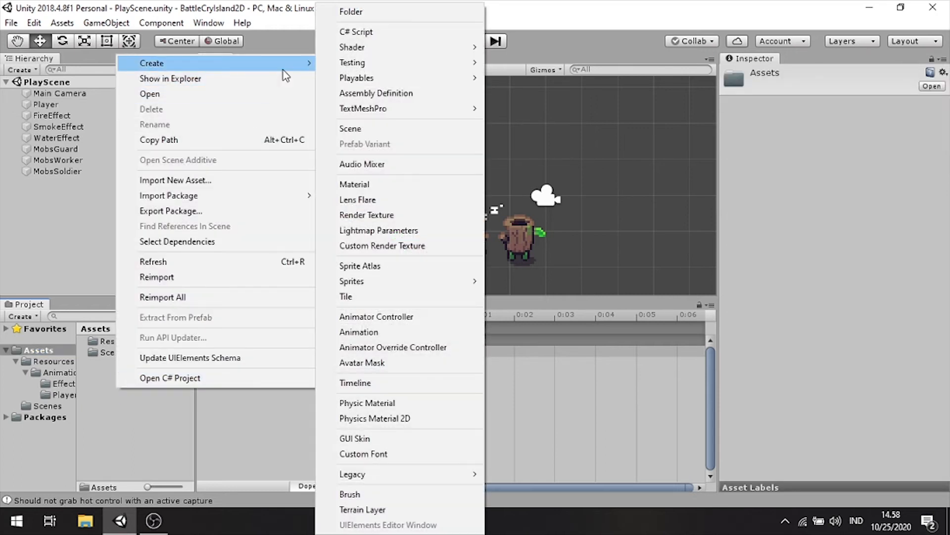
pyautogui.click(407, 12)
pyautogui.write('Prefabs')
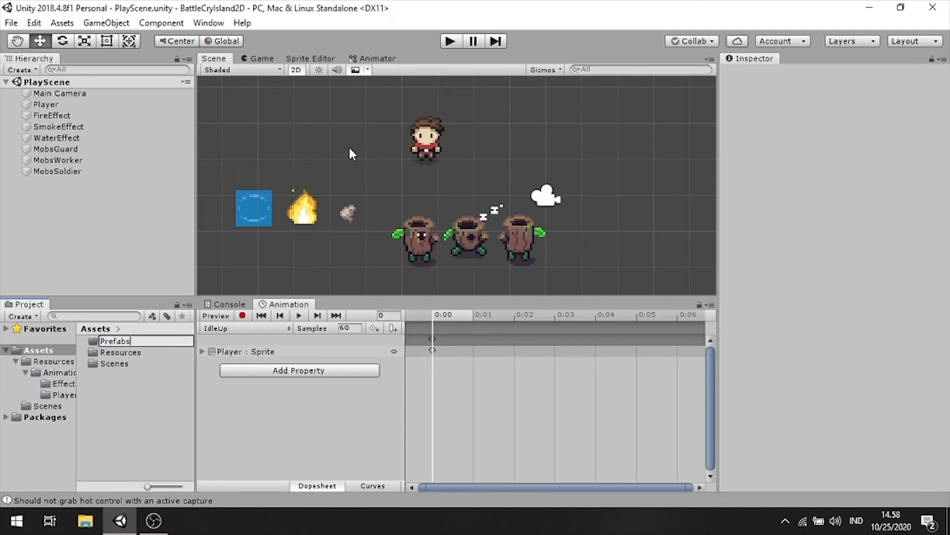
pyautogui.press('Return')
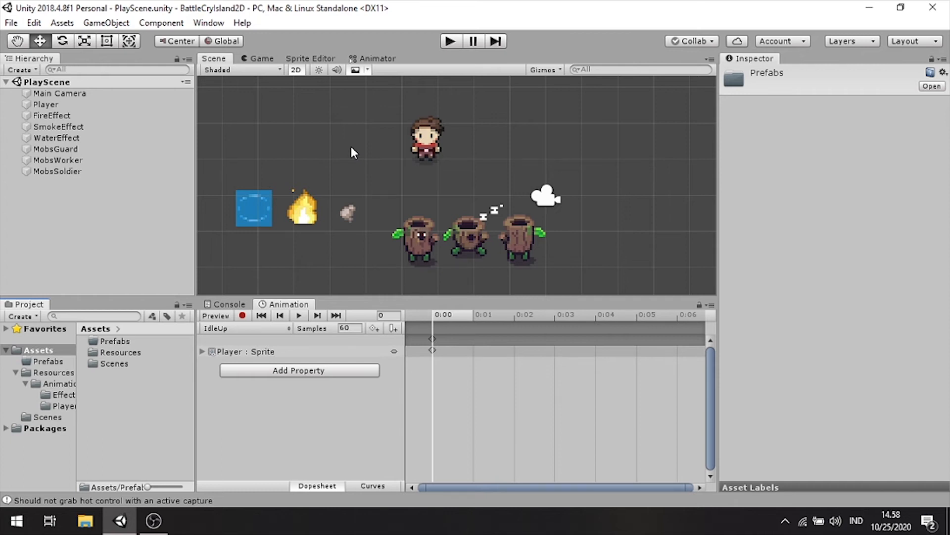
# Step: Turn the scene's FireEffect object into a prefab stored in the Prefabs folder
pyautogui.doubleClick(115, 342)
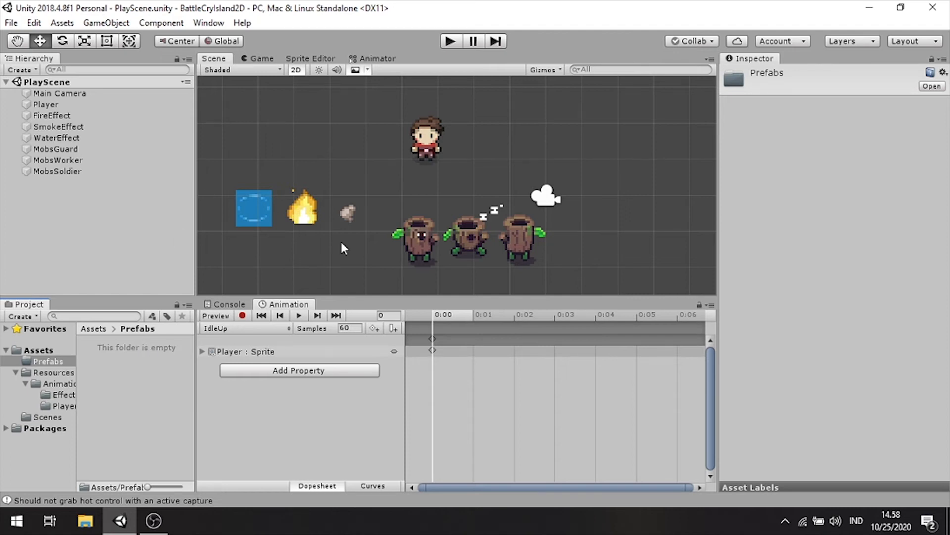
pyautogui.click(87, 113)
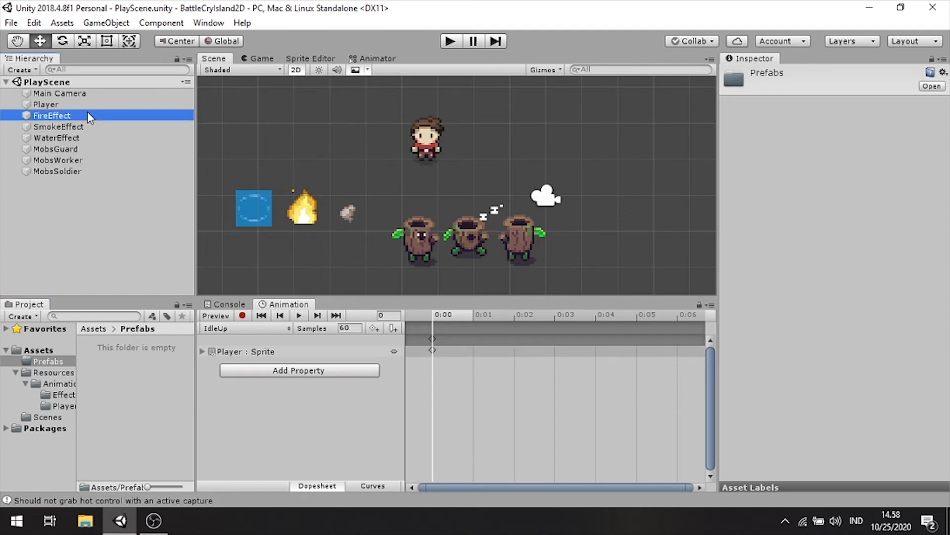
pyautogui.moveTo(87, 111); pyautogui.dragTo(150, 378)
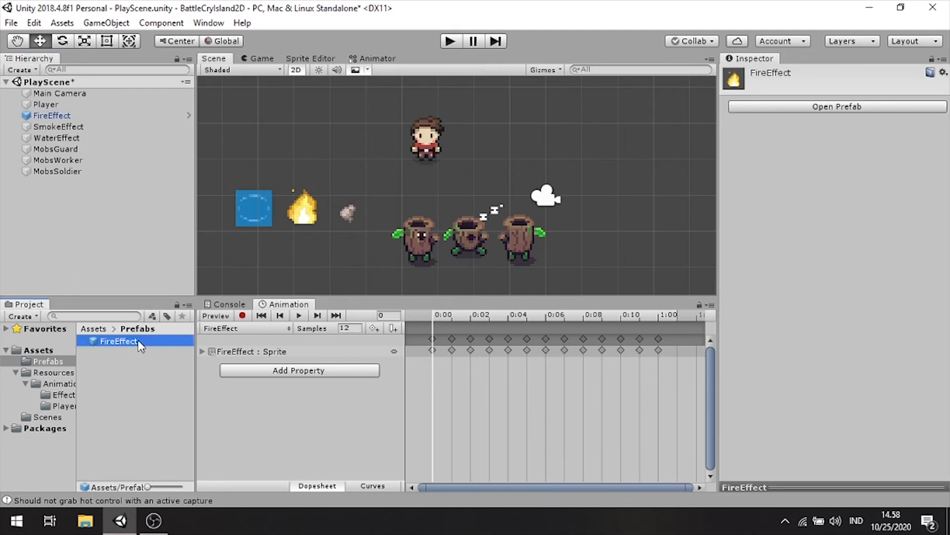
# Step: Examine the FireEffect instance's properties, view its prefab asset in prefab editing mode, and return to the scene
pyautogui.click(74, 118)
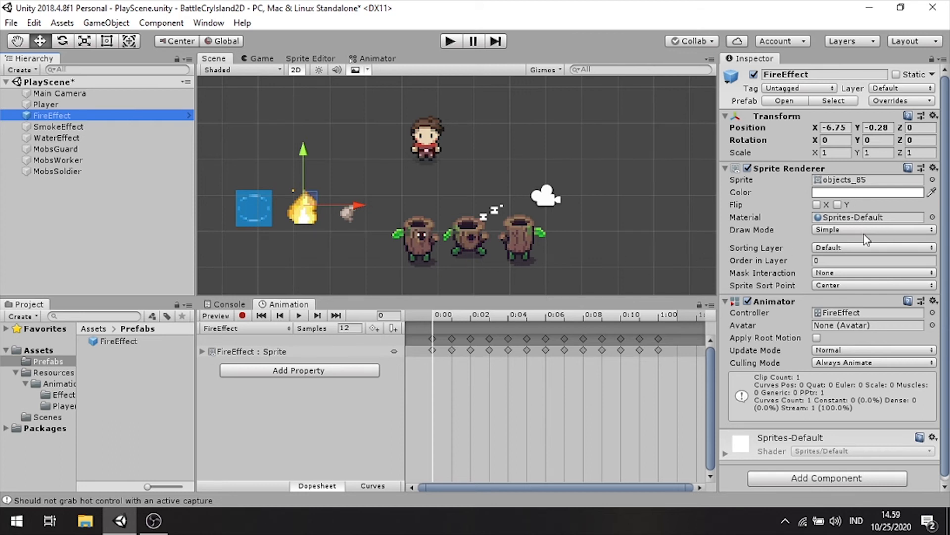
pyautogui.scroll(-1, 866, 239)
pyautogui.scroll(1, 851, 283)
pyautogui.click(124, 345)
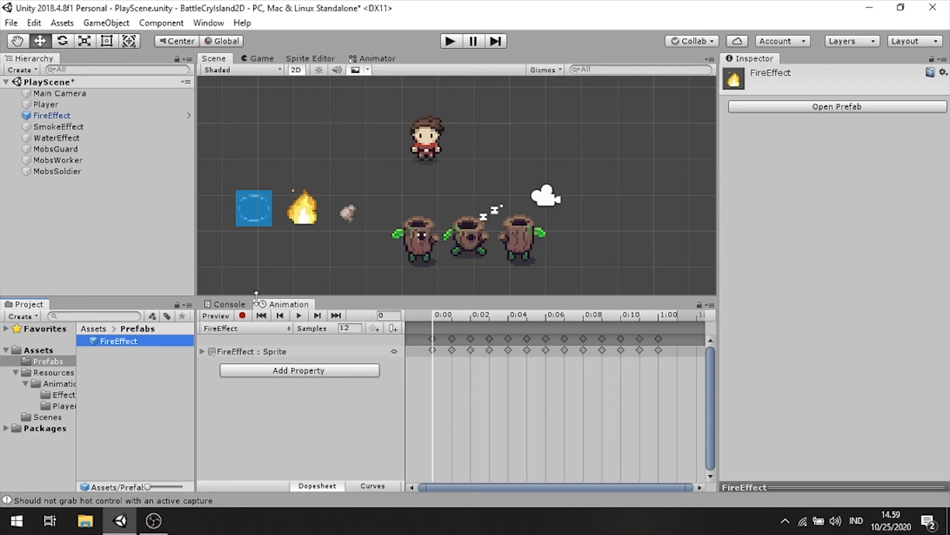
pyautogui.click(852, 110)
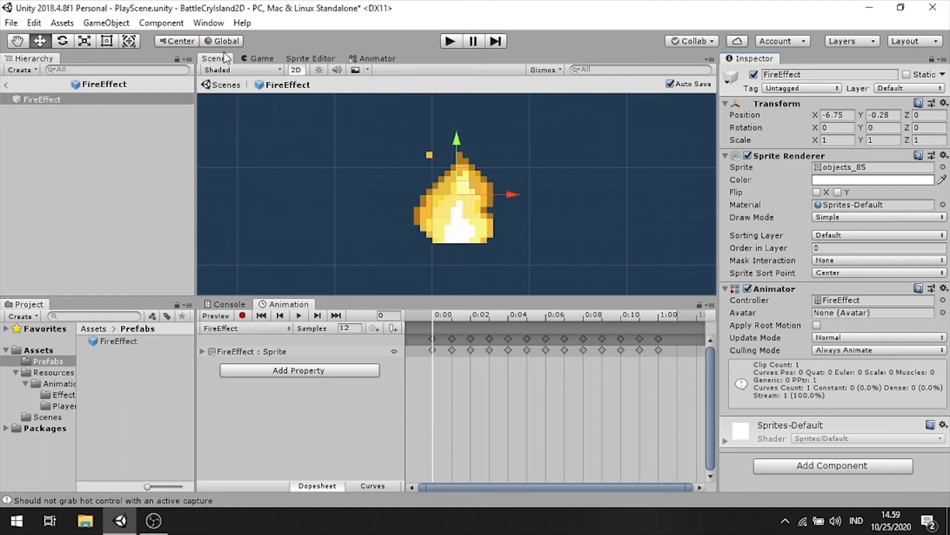
pyautogui.click(13, 84)
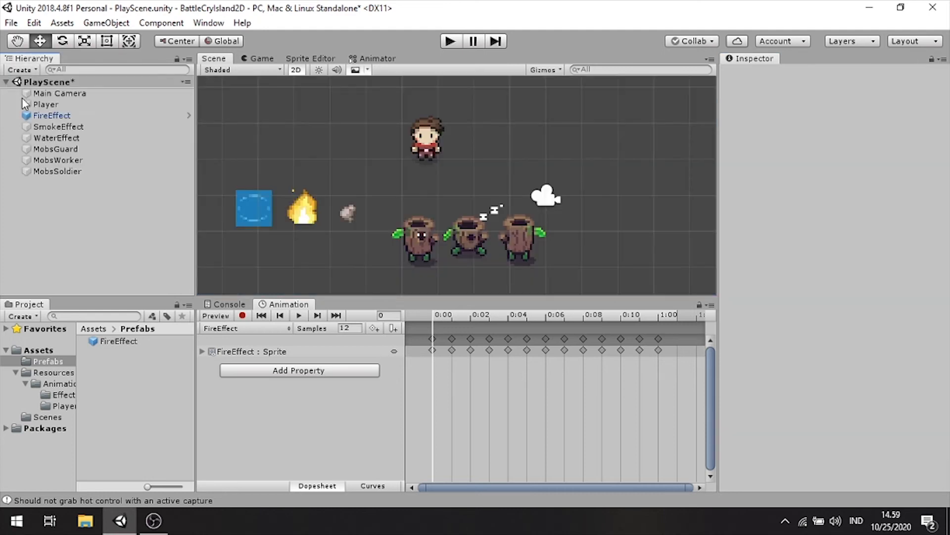
# Step: Unpack the FireEffect instance in the scene completely so it is detached from its prefab
pyautogui.rightClick(66, 118)
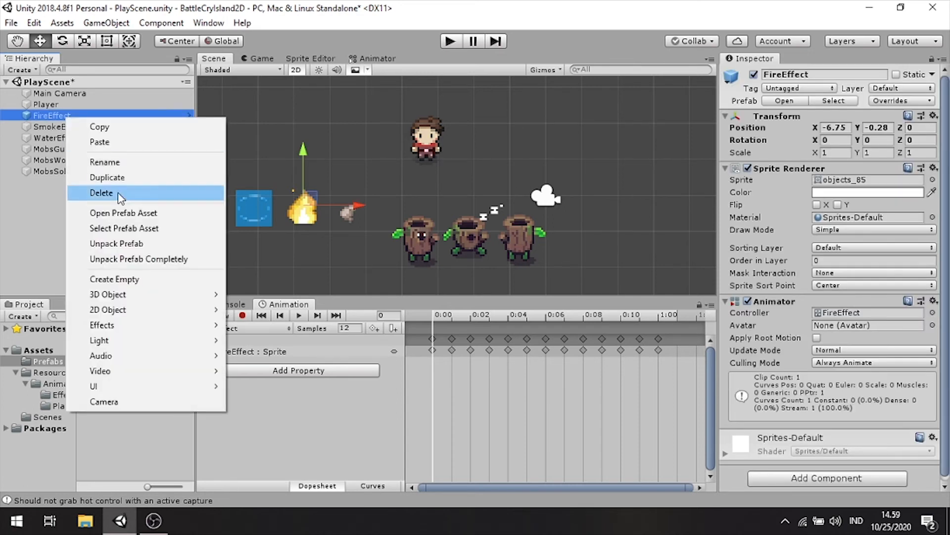
pyautogui.click(159, 262)
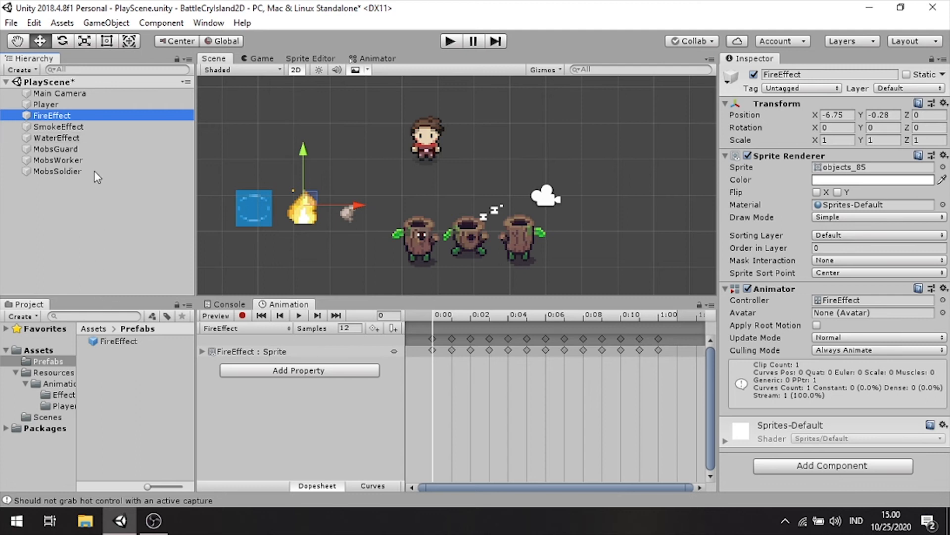
pyautogui.click(112, 223)
# Step: Replace the unpacked FireEffect object with a fresh instance of the FireEffect prefab at about X -6.35, Y 1.51
pyautogui.click(126, 114)
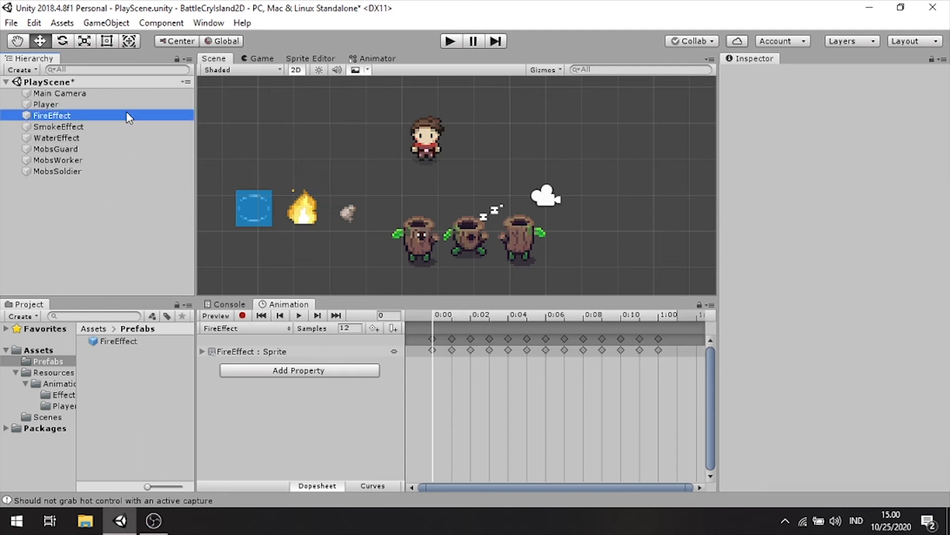
pyautogui.press('Delete')
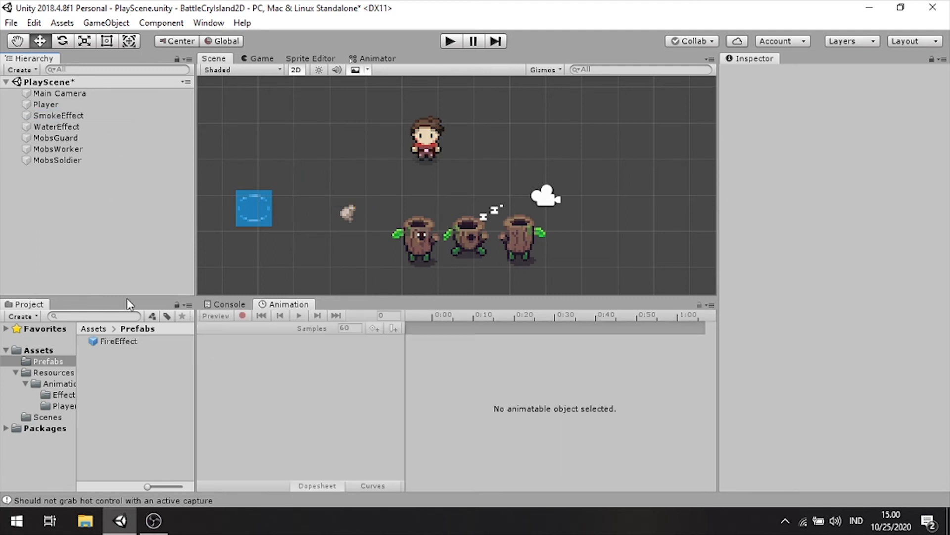
pyautogui.moveTo(112, 346); pyautogui.dragTo(320, 147)
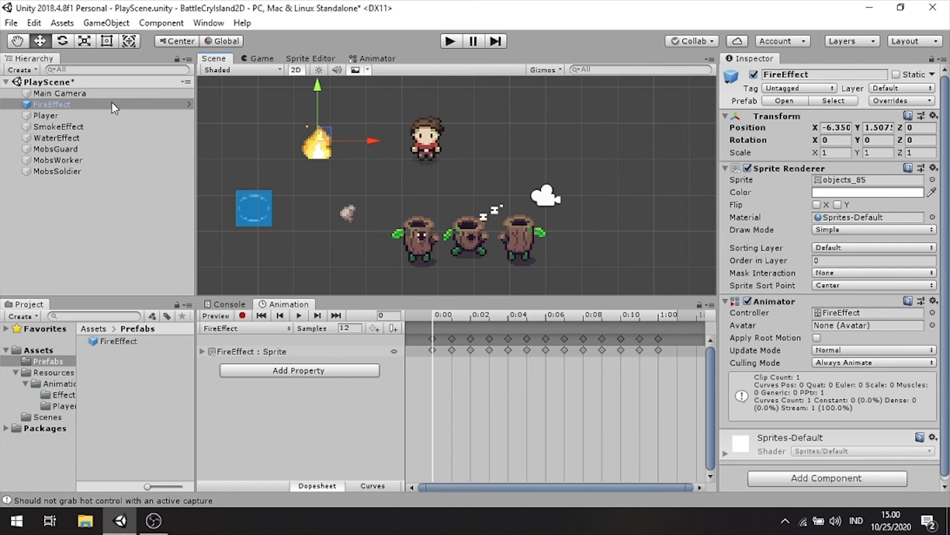
# Step: Compare the FireEffect prefab asset with its scene instance and delete that instance from the scene
pyautogui.click(144, 342)
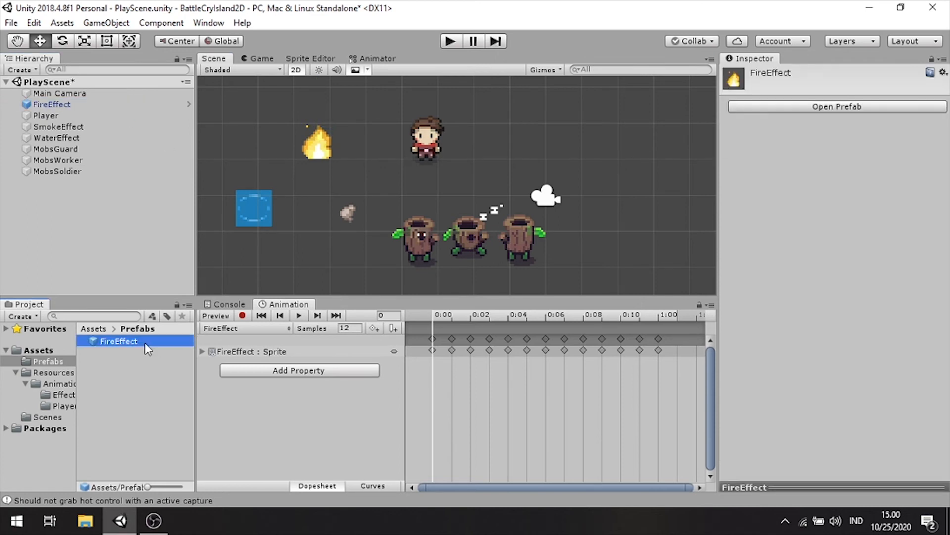
pyautogui.click(73, 105)
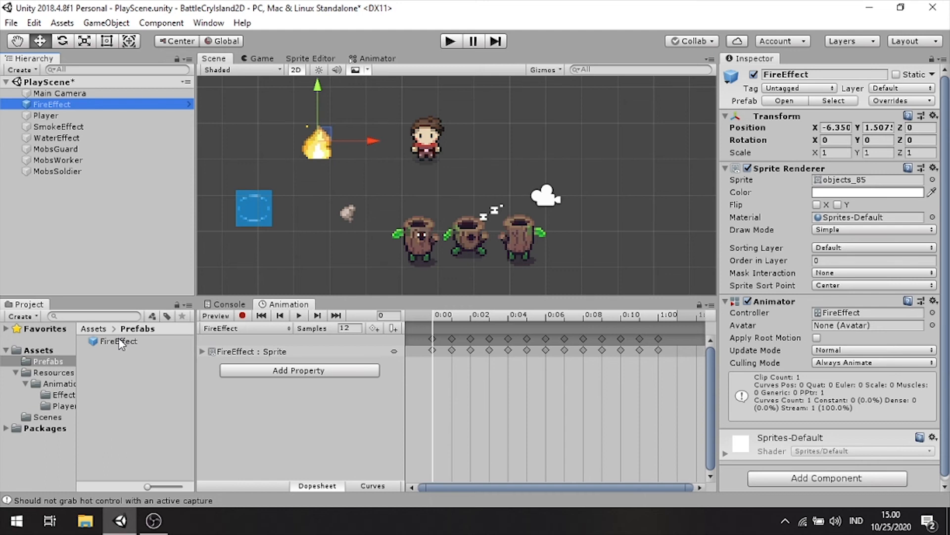
pyautogui.click(133, 252)
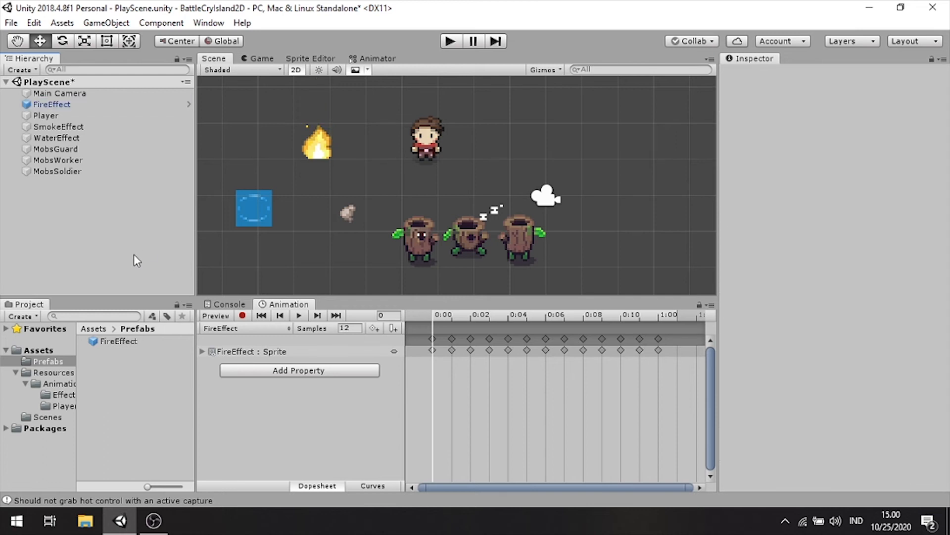
pyautogui.click(106, 105)
pyautogui.press('Delete')
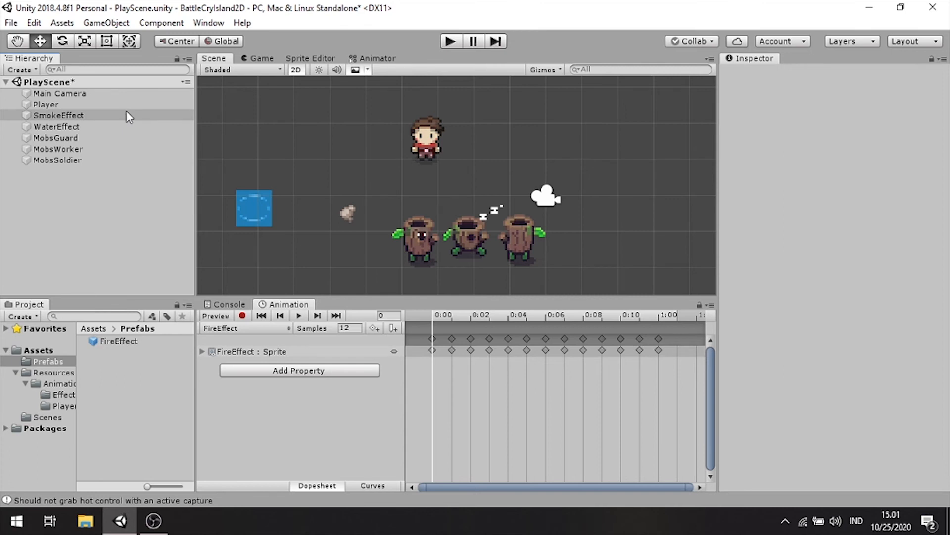
# Step: Turn the SmokeEffect and WaterEffect scene objects into prefabs in the Prefabs folder
pyautogui.click(94, 106)
pyautogui.click(93, 115)
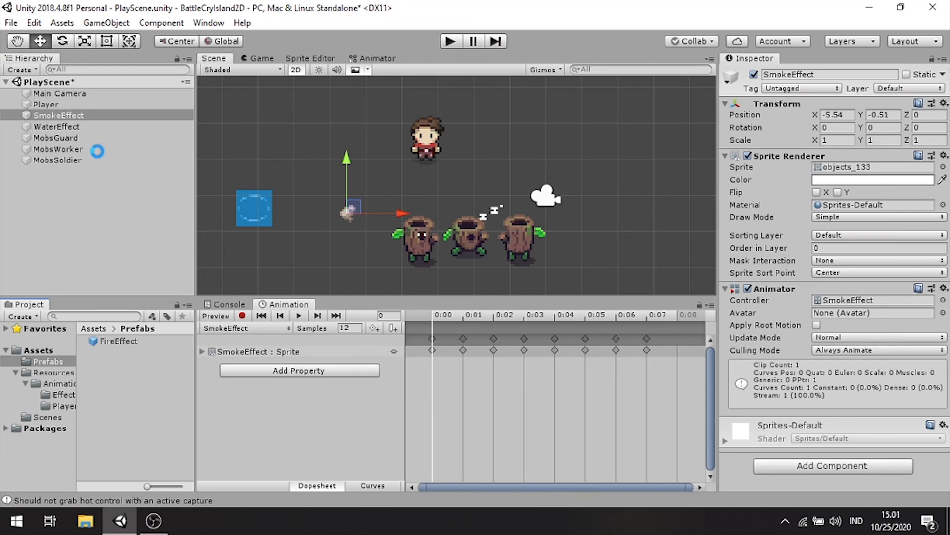
pyautogui.moveTo(93, 127); pyautogui.dragTo(136, 337)
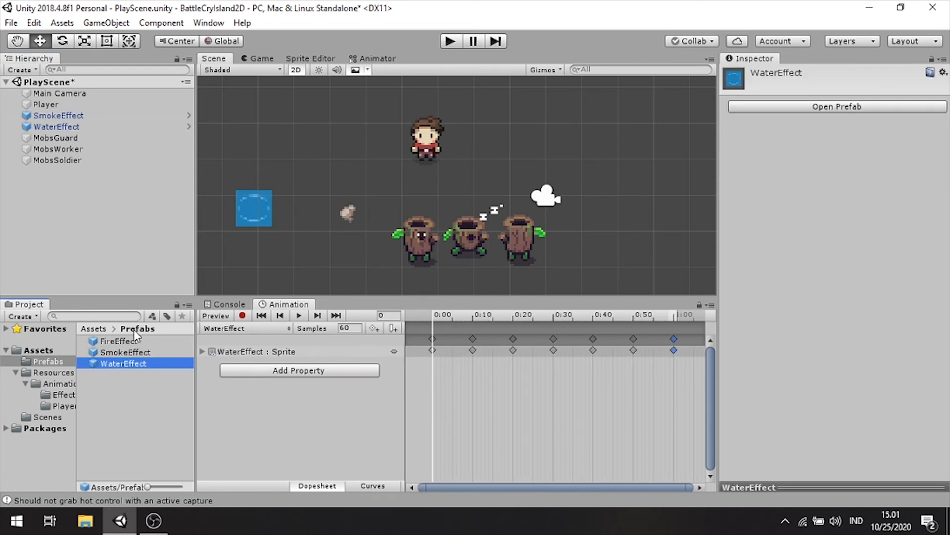
# Step: Create a subfolder named Effects inside the Prefabs folder
pyautogui.rightClick(147, 396)
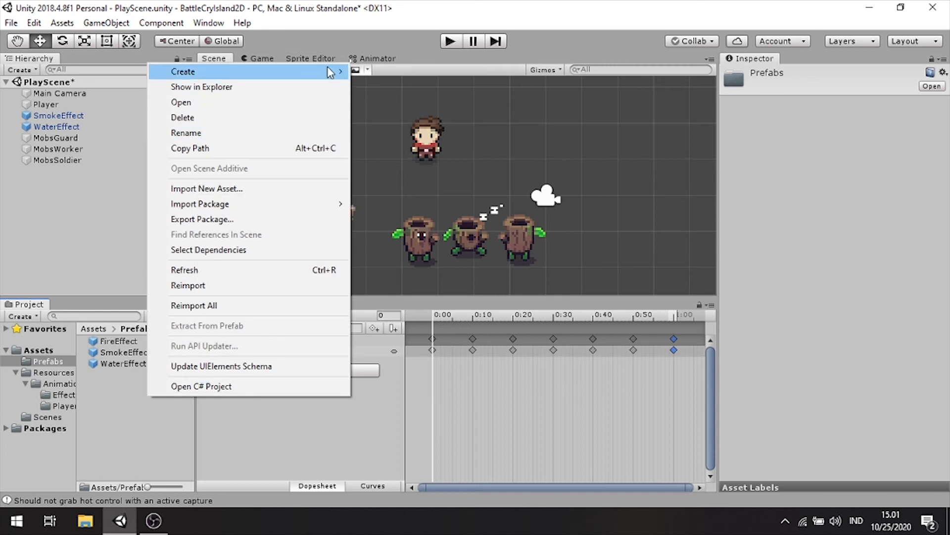
pyautogui.moveTo(328, 67)
pyautogui.click(432, 18)
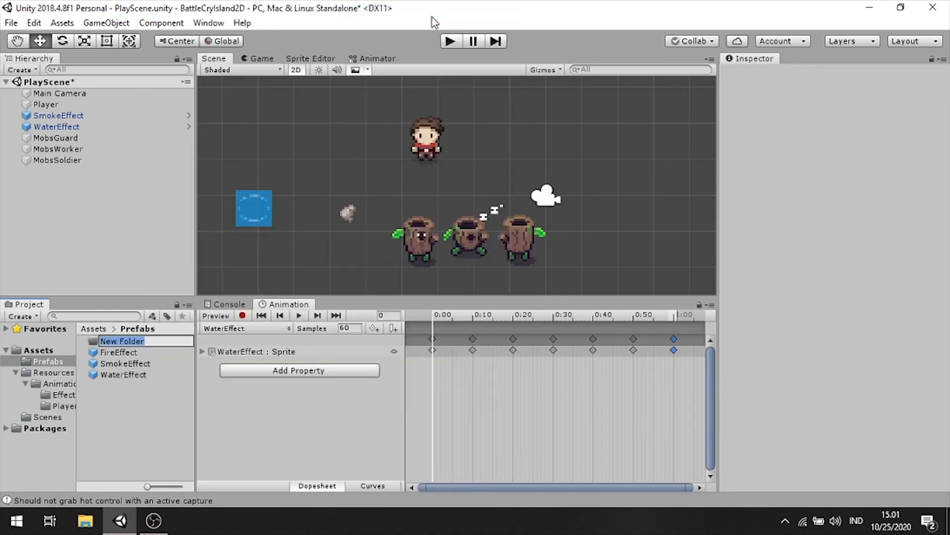
pyautogui.write('Effects')
pyautogui.press('Return')
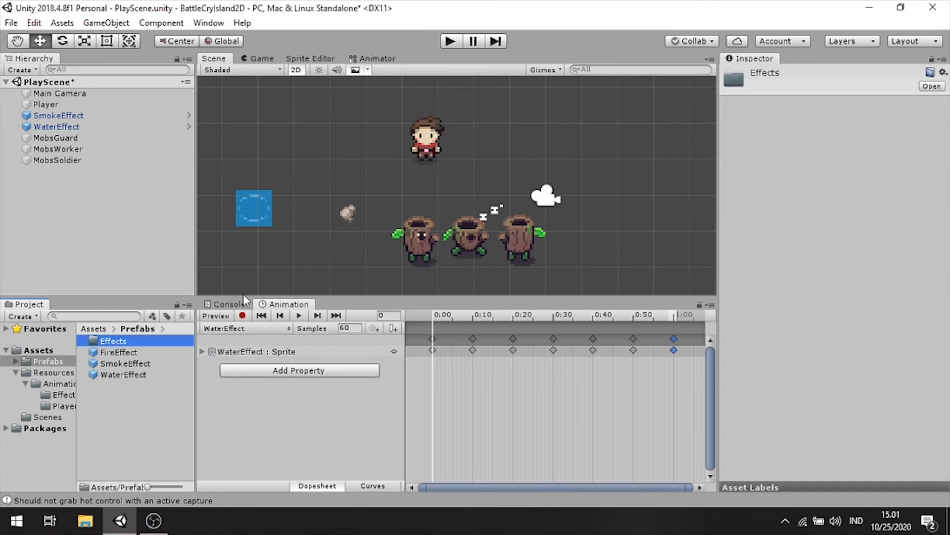
# Step: Move the FireEffect, SmokeEffect and WaterEffect prefabs into the Effects subfolder
pyautogui.click(131, 375)
pyautogui.keyDown('shift'); pyautogui.click(141, 355); pyautogui.keyUp('shift')
pyautogui.moveTo(138, 350); pyautogui.dragTo(136, 341)
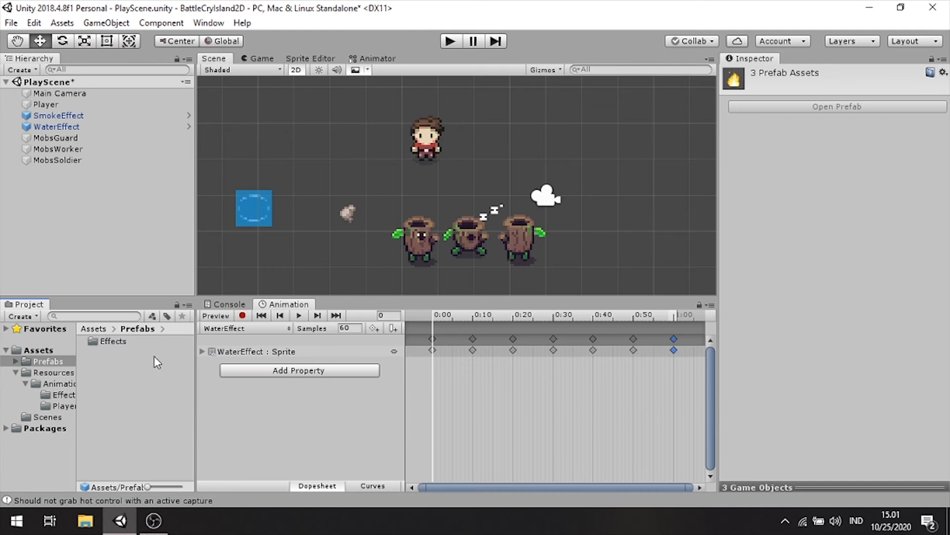
# Step: Try to turn MobsGuard, MobsWorker and MobsSoldier into prefabs together as one selection
pyautogui.click(76, 192)
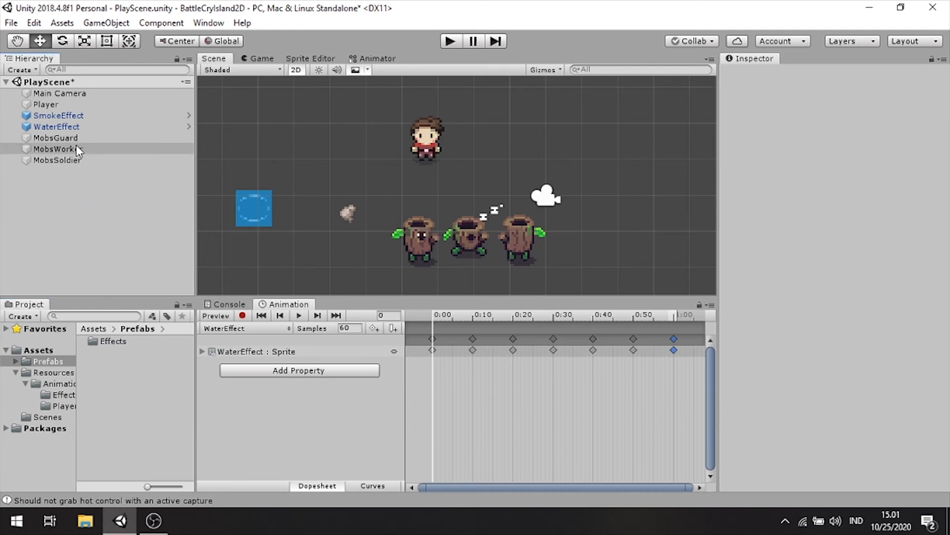
pyautogui.click(80, 139)
pyautogui.keyDown('shift'); pyautogui.click(81, 160); pyautogui.keyUp('shift')
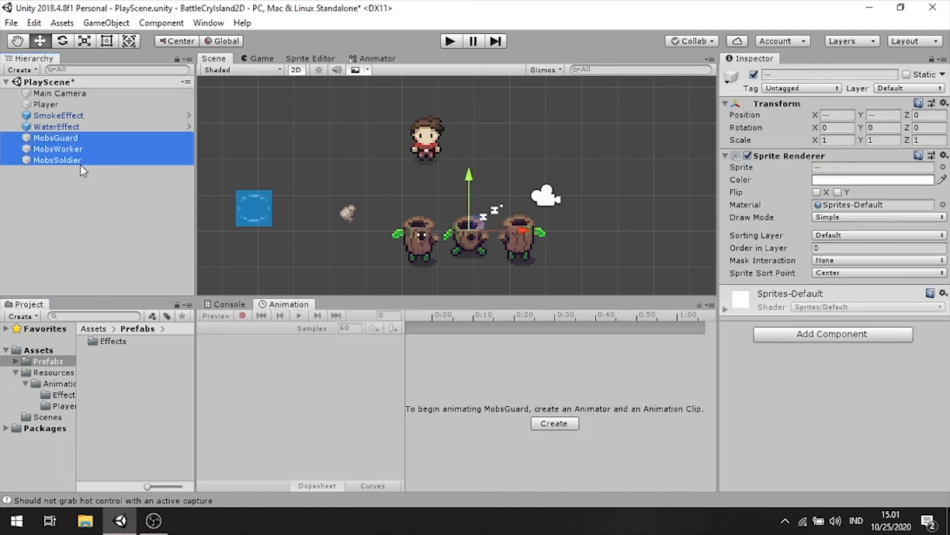
pyautogui.moveTo(80, 160); pyautogui.dragTo(122, 382)
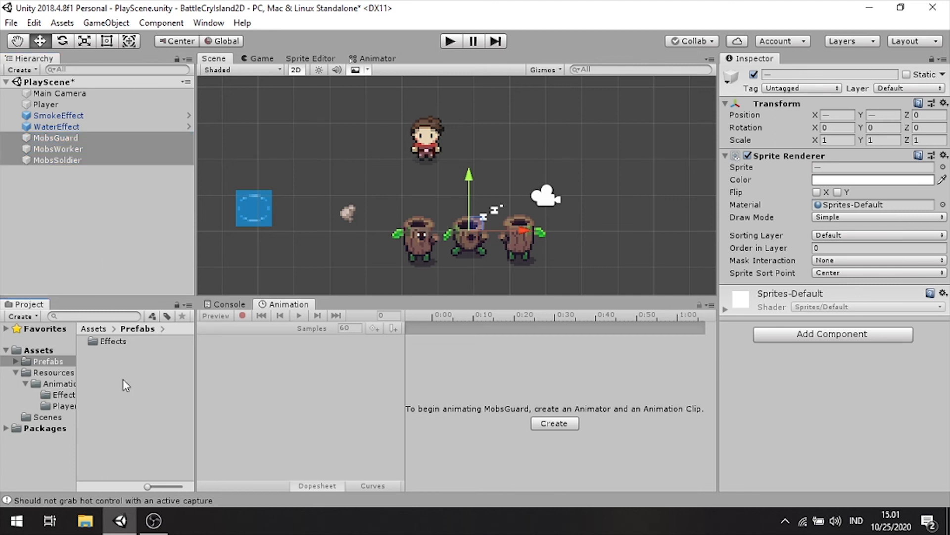
pyautogui.click(144, 248)
# Step: Turn MobsGuard, MobsWorker and MobsSoldier into prefabs in the Prefabs folder, one object at a time
pyautogui.moveTo(96, 139); pyautogui.dragTo(133, 380)
pyautogui.doubleClick(105, 149)
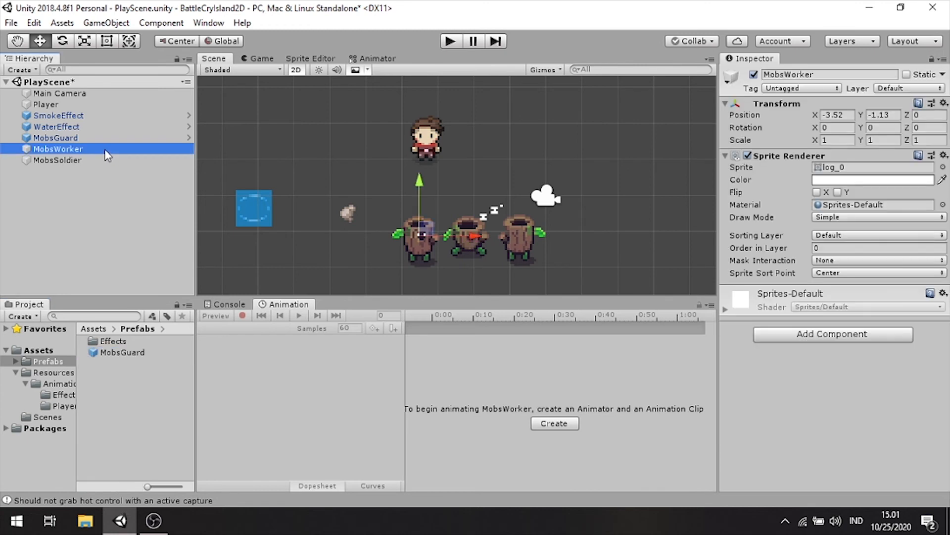
pyautogui.moveTo(117, 149); pyautogui.dragTo(119, 407)
pyautogui.click(88, 159)
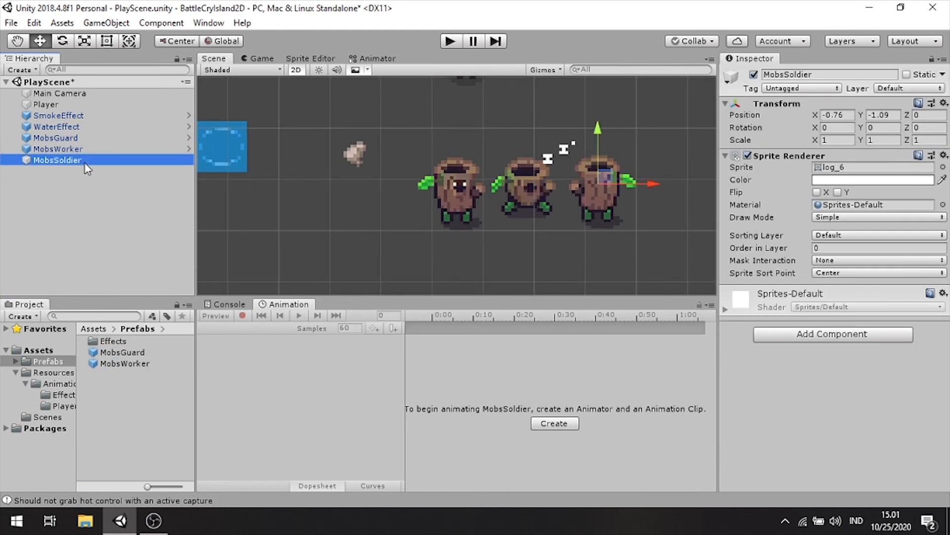
pyautogui.moveTo(112, 231); pyautogui.dragTo(131, 389)
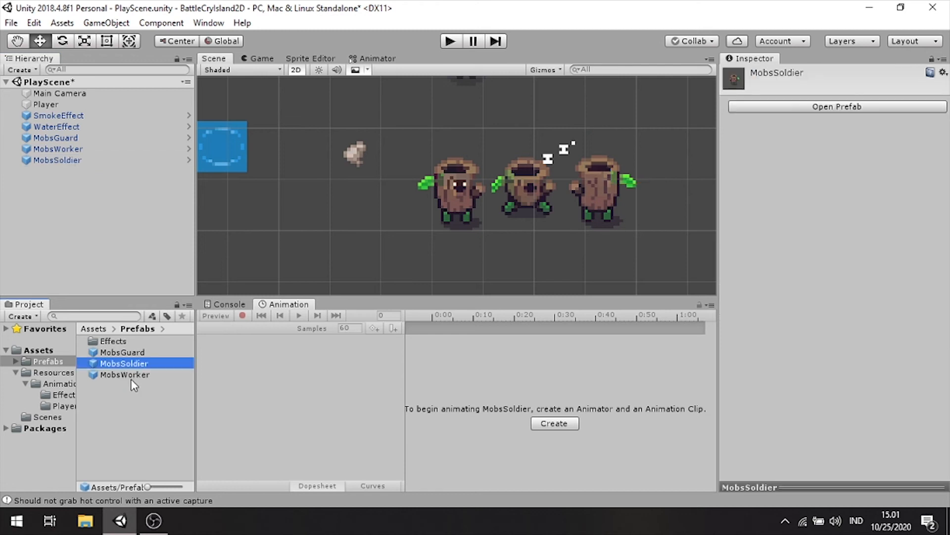
# Step: Create a subfolder named Mobs inside the Prefabs folder
pyautogui.click(122, 403)
pyautogui.rightClick(122, 402)
pyautogui.moveTo(303, 80)
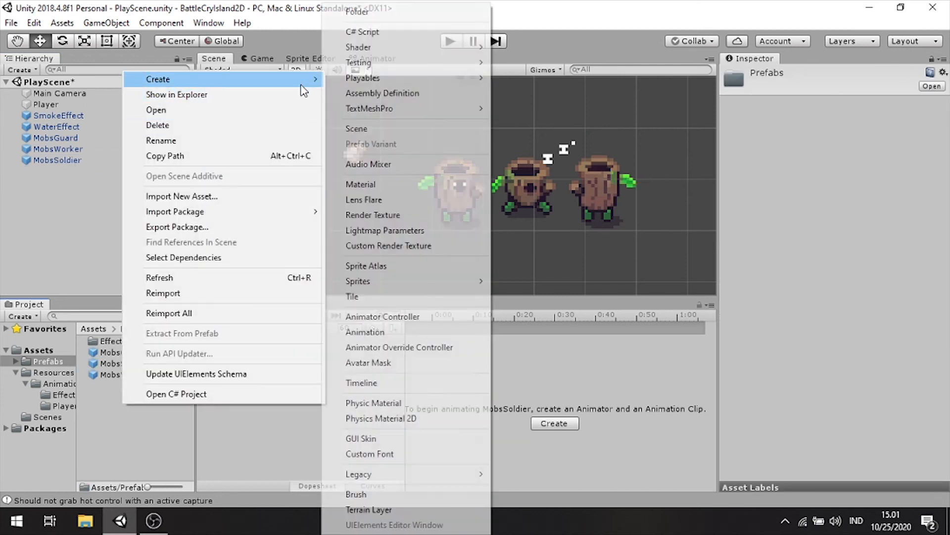
pyautogui.click(424, 10)
pyautogui.write('Mp')
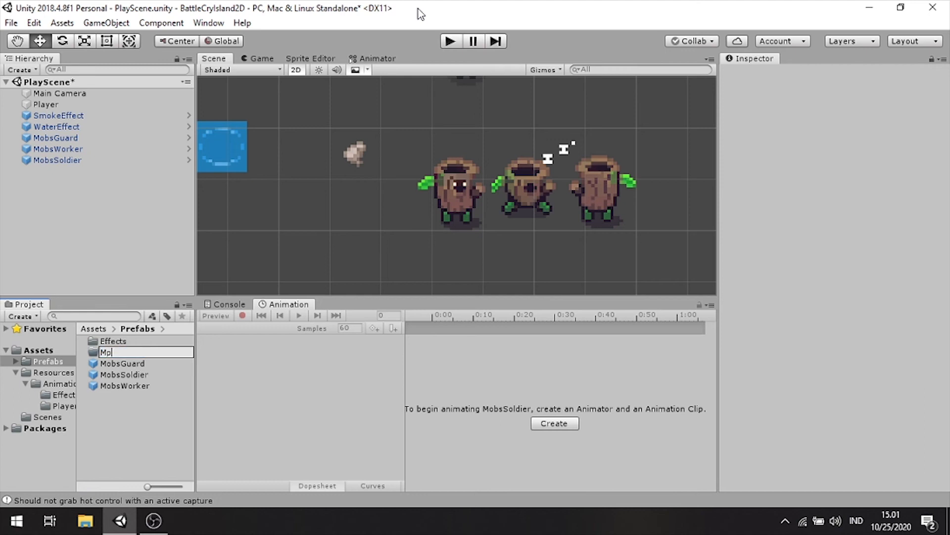
pyautogui.press('BackSpace')
pyautogui.write('obs')
pyautogui.press('Return')
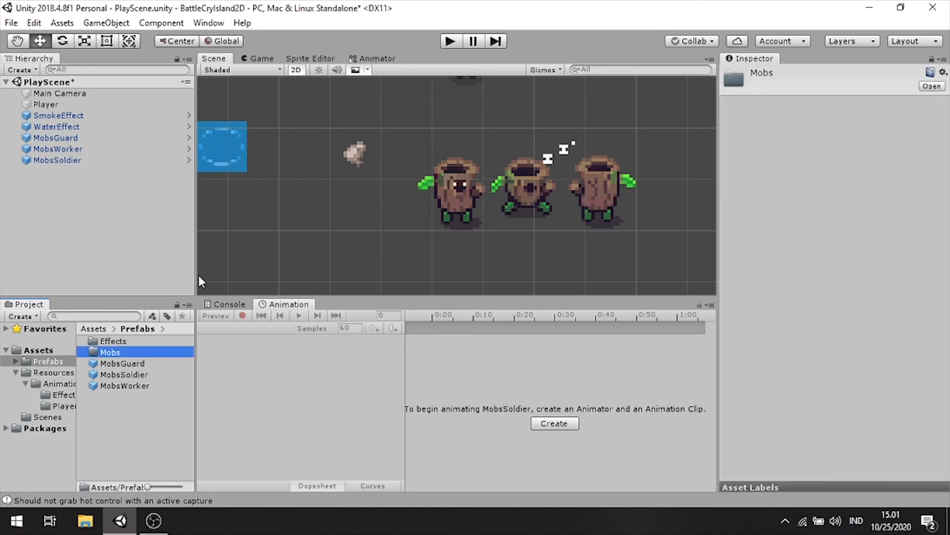
# Step: Move the MobsGuard, MobsSoldier and MobsWorker prefabs into the Mobs subfolder
pyautogui.click(140, 385)
pyautogui.keyDown('shift'); pyautogui.click(141, 363); pyautogui.keyUp('shift')
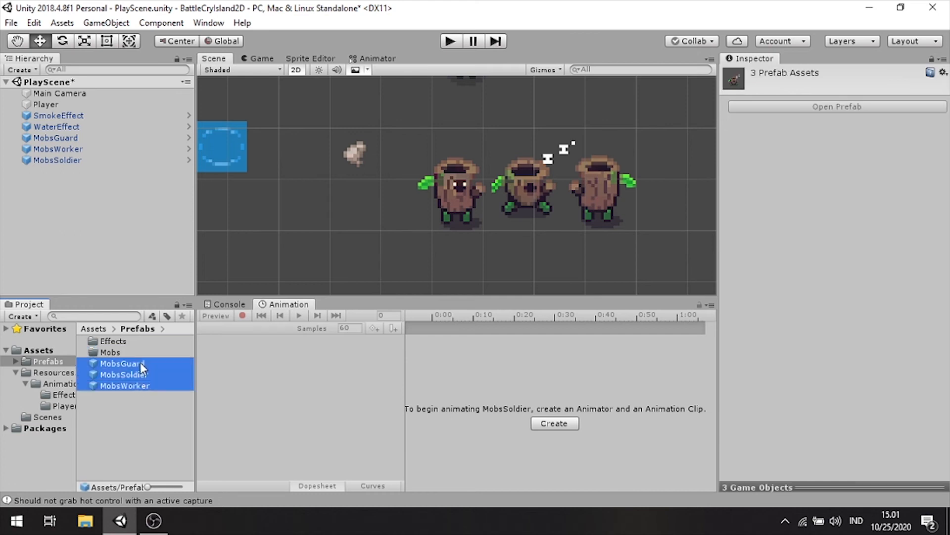
pyautogui.moveTo(139, 361); pyautogui.dragTo(140, 352)
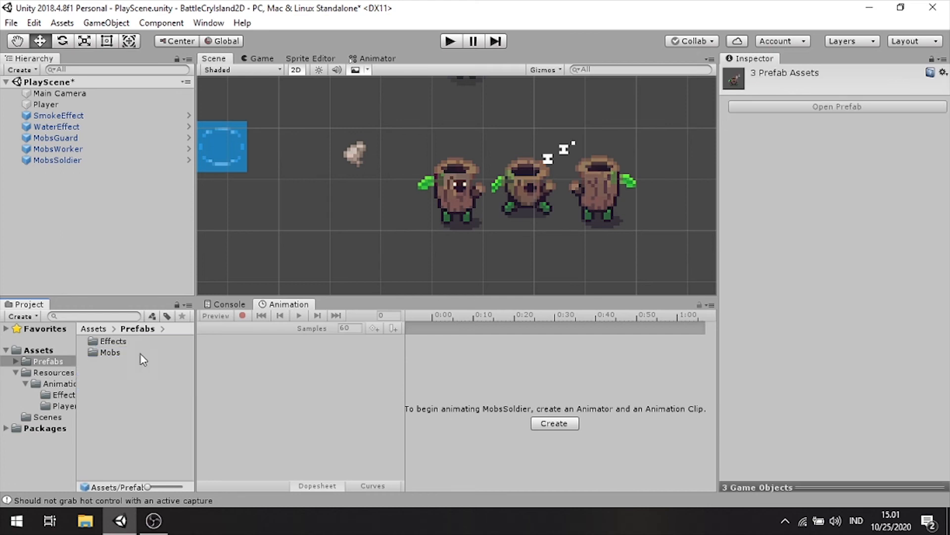
# Step: Delete SmokeEffect, WaterEffect, MobsGuard, MobsWorker and MobsSoldier from the play scene
pyautogui.scroll(-3, 396, 226)
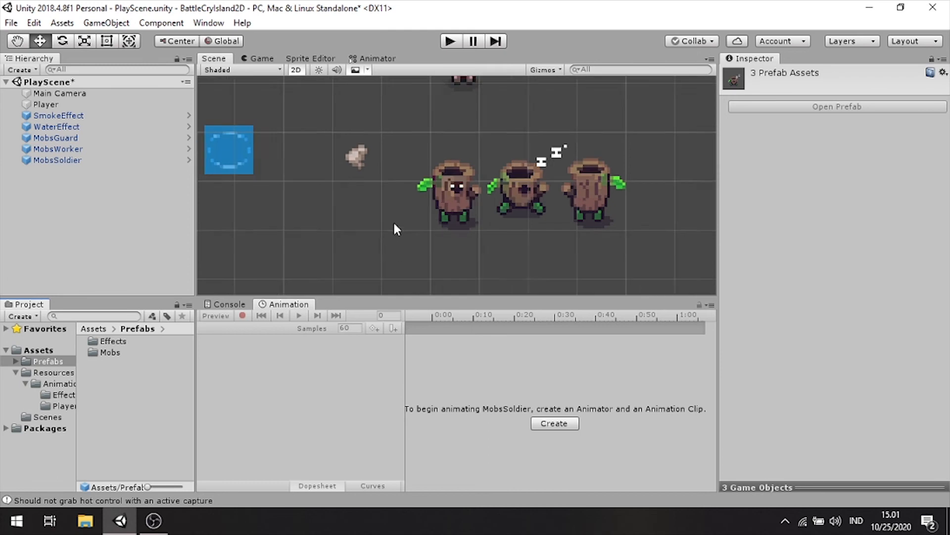
pyautogui.scroll(-2, 406, 227)
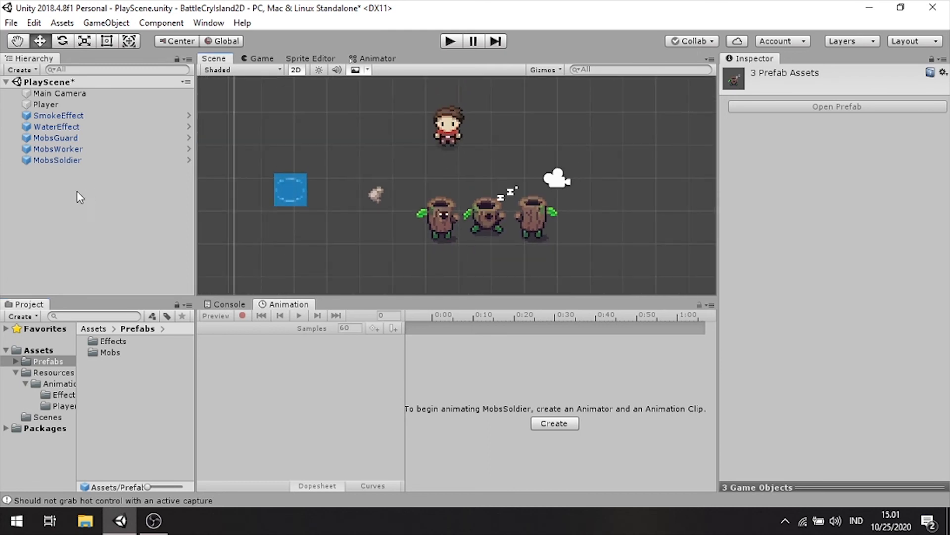
pyautogui.click(72, 160)
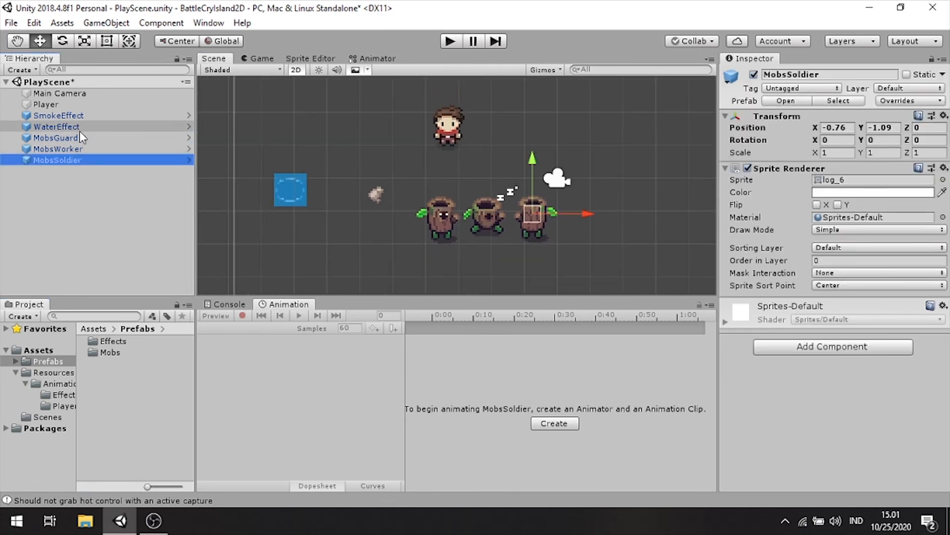
pyautogui.keyDown('shift'); pyautogui.click(94, 114); pyautogui.keyUp('shift')
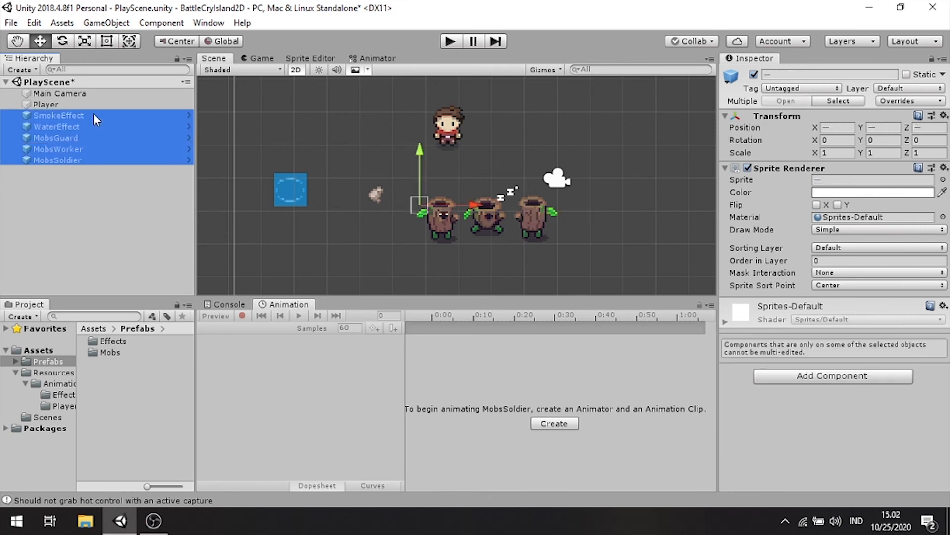
pyautogui.press('Delete')
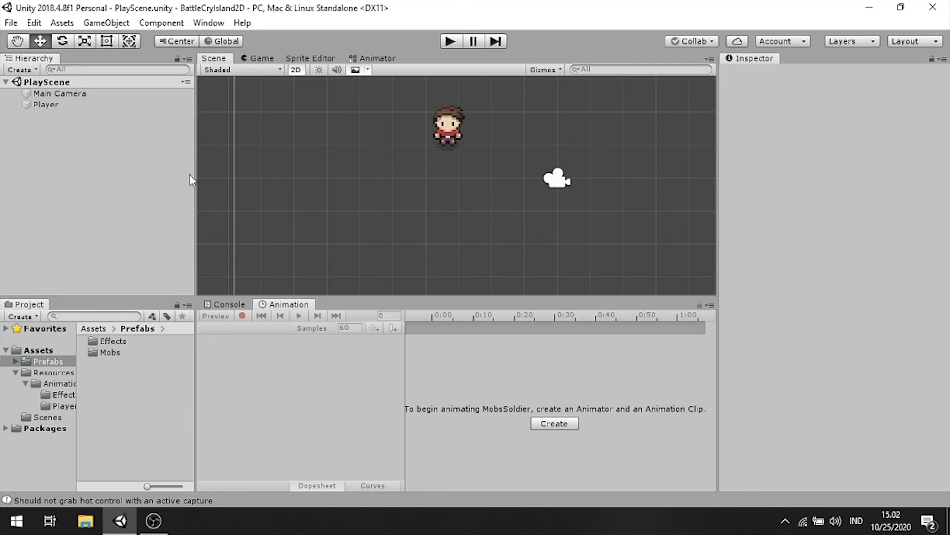
# Step: Examine the MobsGuard prefab from the Mobs folder in prefab editing mode and return to the play scene
pyautogui.scroll(-2, 409, 203)
pyautogui.scroll(-1, 416, 207)
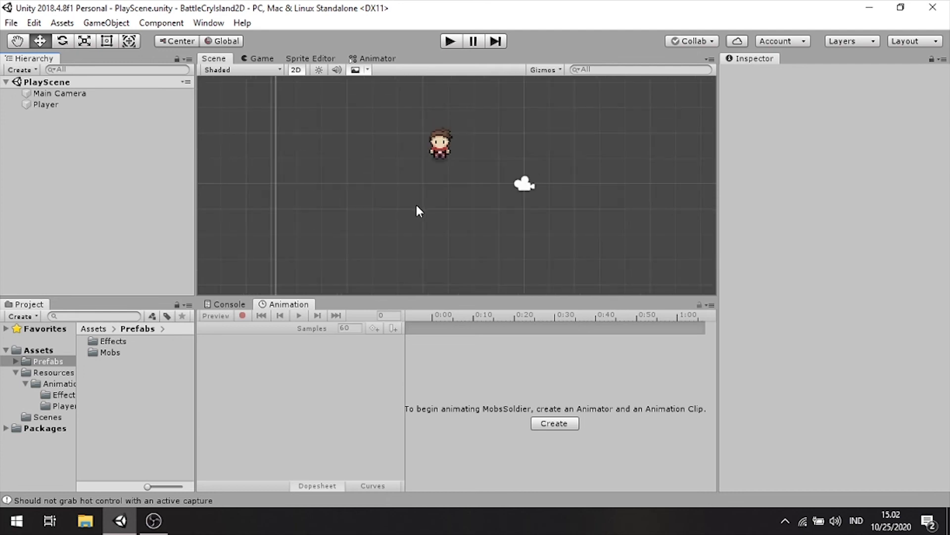
pyautogui.doubleClick(110, 352)
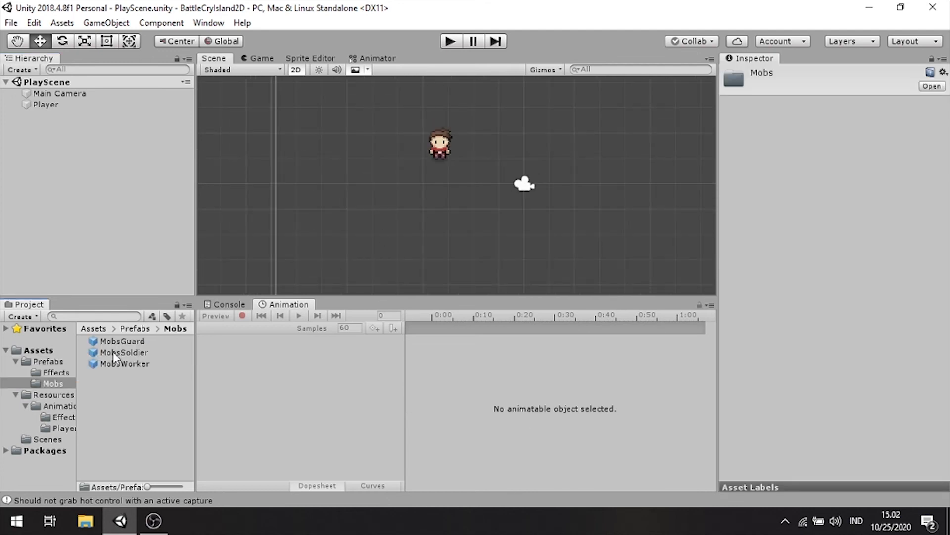
pyautogui.click(140, 342)
pyautogui.click(789, 105)
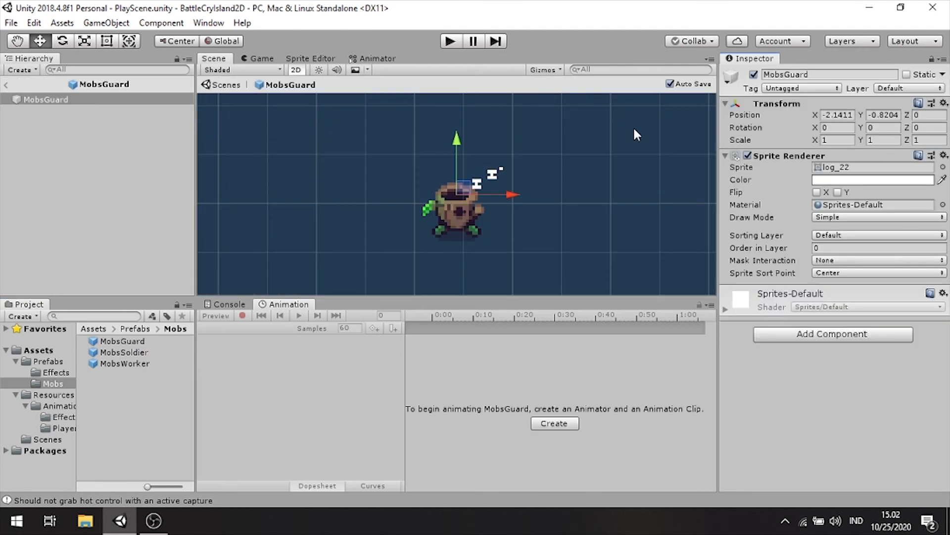
pyautogui.click(11, 84)
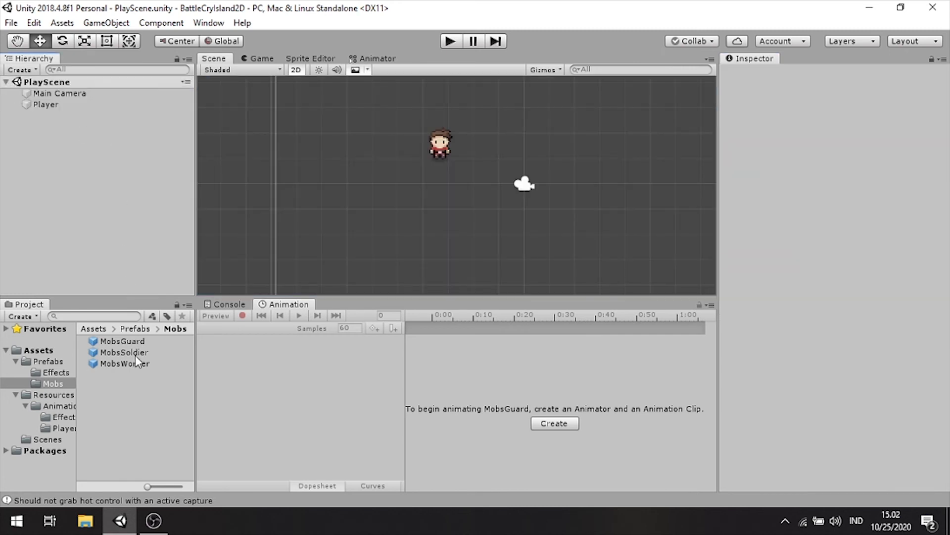
pyautogui.click(127, 366)
pyautogui.doubleClick(130, 339)
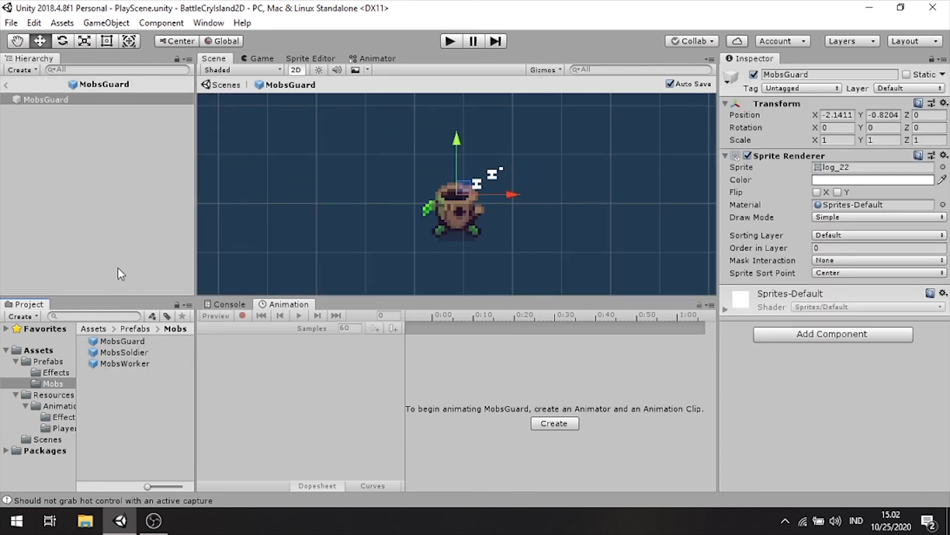
pyautogui.moveTo(120, 341); pyautogui.dragTo(149, 341)
pyautogui.click(6, 85)
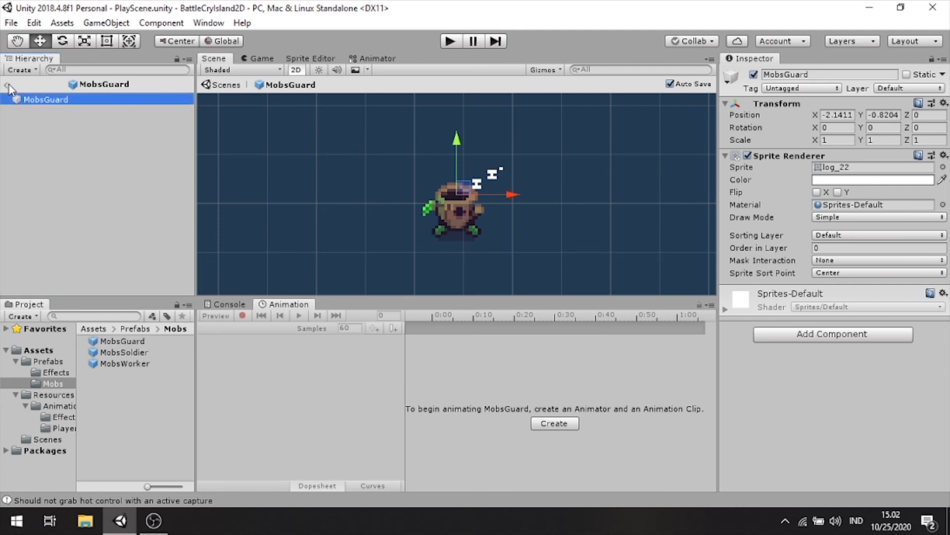
# Step: Place the MobsGuard, MobsSoldier and MobsWorker prefabs in the scene, with MobsGuard at about (-7.98, -1.15) and MobsWorker at about (-4.14, -1.15)
pyautogui.moveTo(140, 343); pyautogui.dragTo(246, 234)
pyautogui.moveTo(123, 352); pyautogui.dragTo(369, 242)
pyautogui.moveTo(345, 281); pyautogui.dragTo(462, 223)
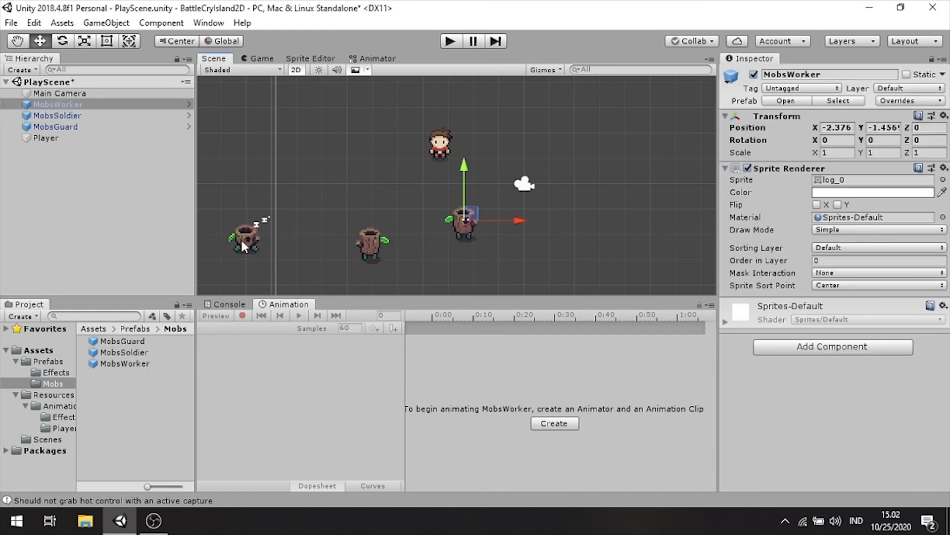
pyautogui.click(241, 239)
pyautogui.moveTo(245, 224); pyautogui.dragTo(328, 209)
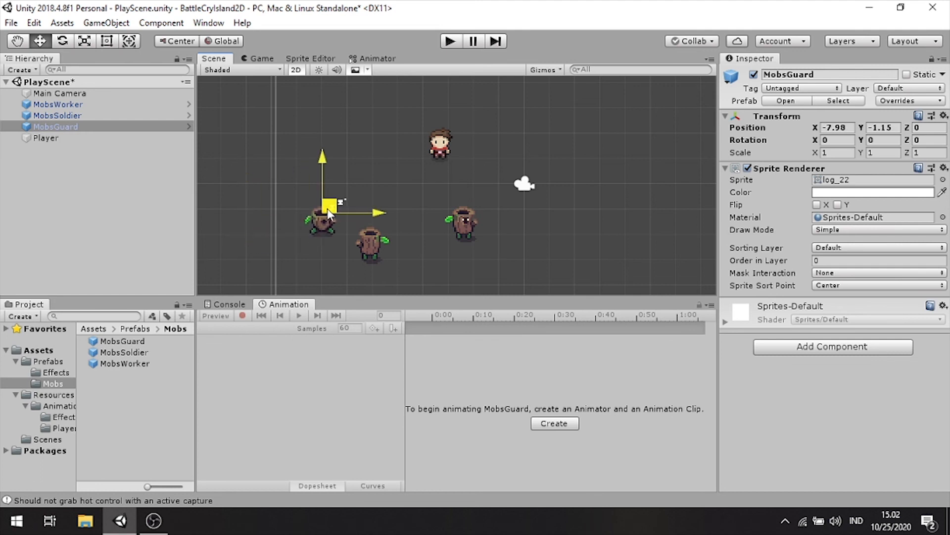
pyautogui.click(469, 221)
pyautogui.moveTo(471, 218); pyautogui.dragTo(426, 210)
# Step: Unpack the MobsWorker, MobsSoldier and MobsGuard scene instances completely from their prefabs
pyautogui.keyDown('shift'); pyautogui.click(55, 127); pyautogui.keyUp('shift')
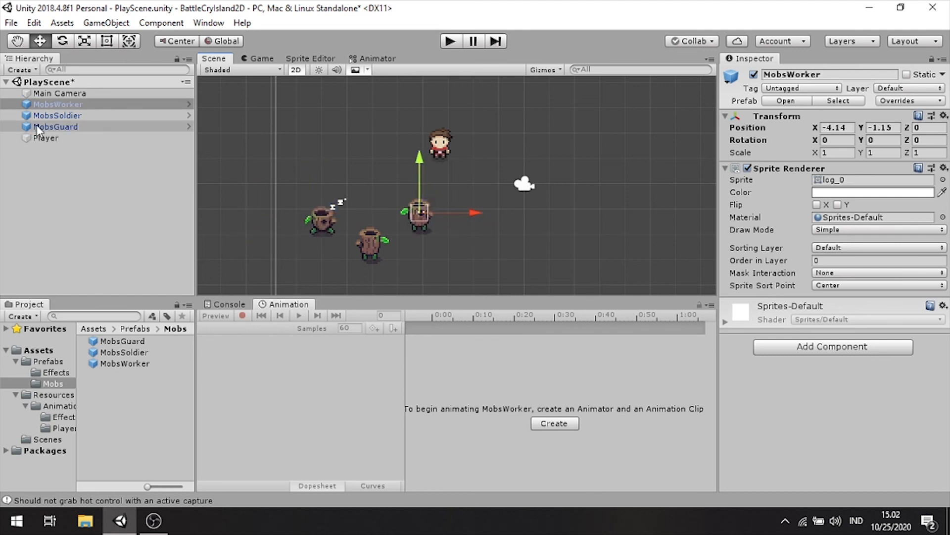
pyautogui.rightClick(38, 125)
pyautogui.click(143, 237)
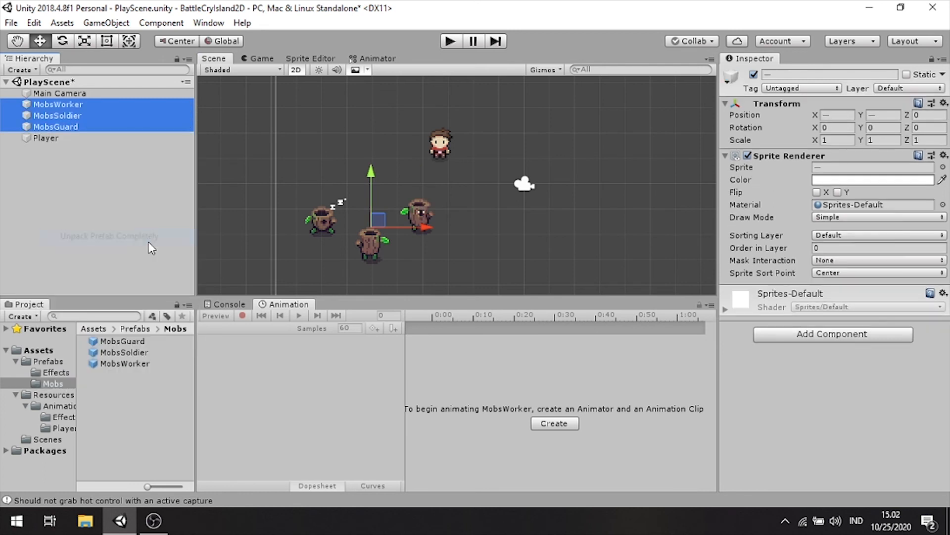
# Step: Delete the MobsGuard, MobsSoldier and MobsWorker prefab assets from the Mobs folder, return to the Prefabs folder and save the scene
pyautogui.click(119, 377)
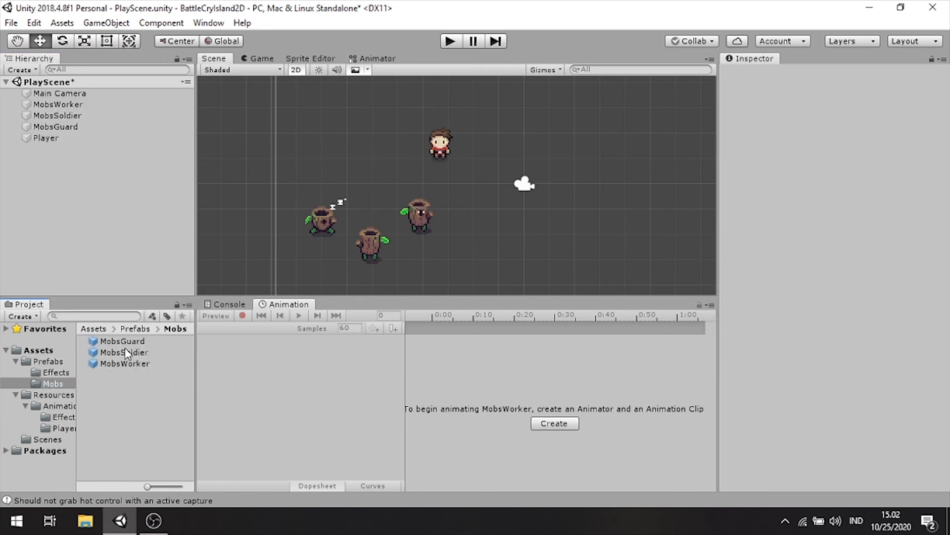
pyautogui.click(124, 347)
pyautogui.click(124, 344)
pyautogui.keyDown('shift'); pyautogui.click(123, 365); pyautogui.keyUp('shift')
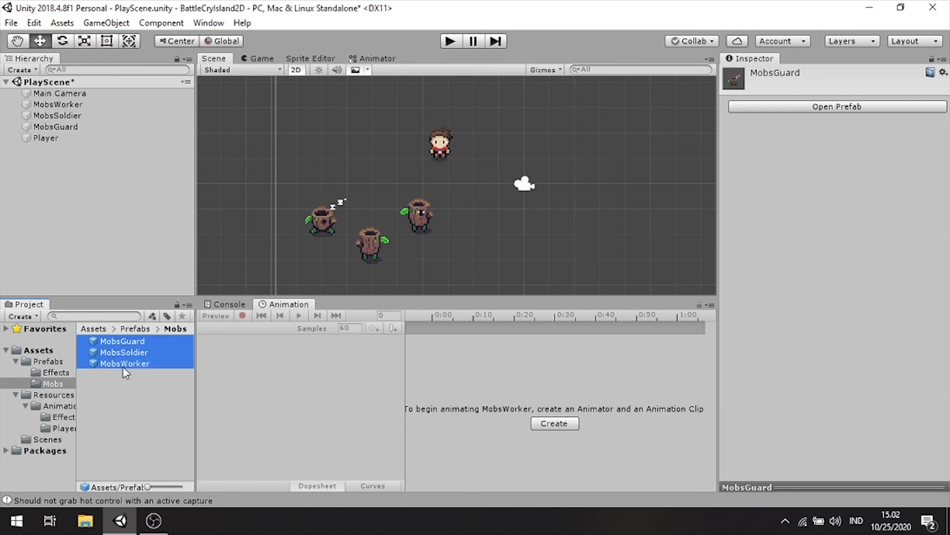
pyautogui.press('Delete')
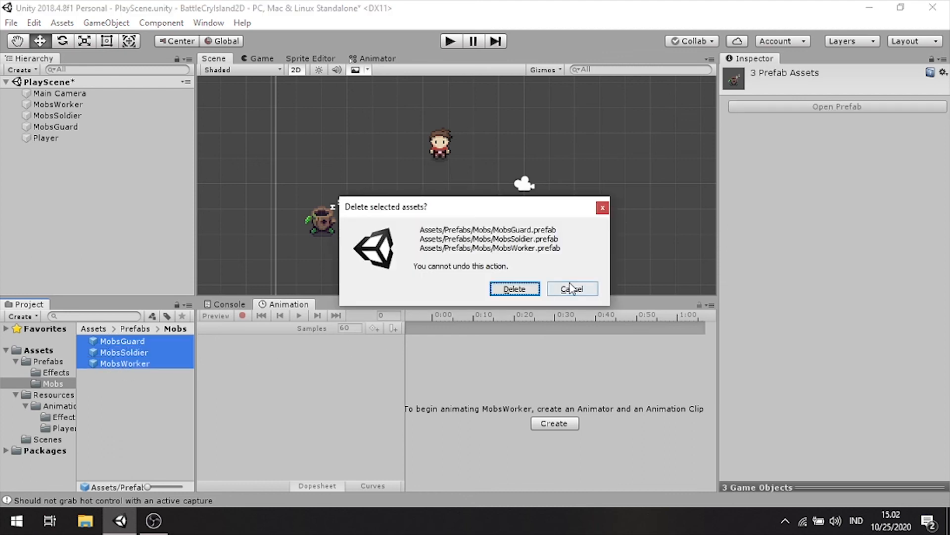
pyautogui.click(515, 289)
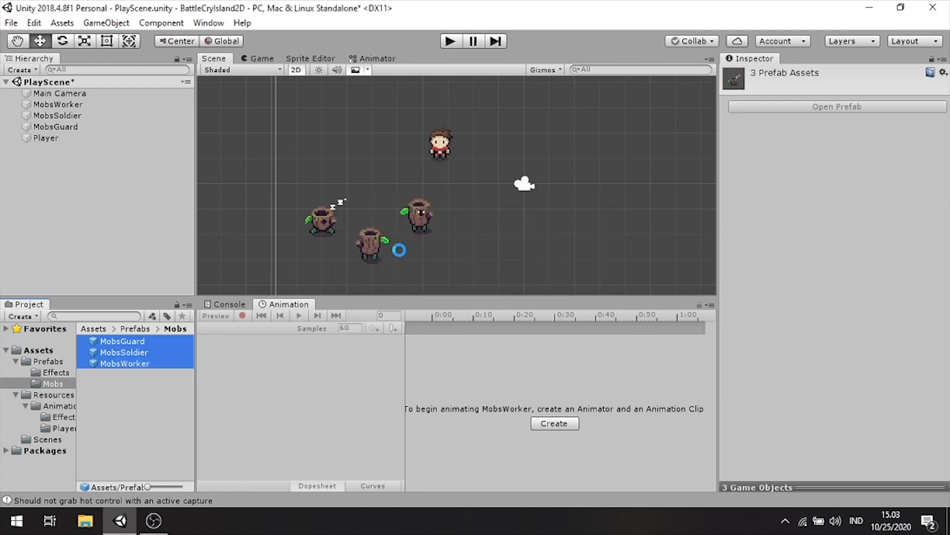
pyautogui.click(127, 330)
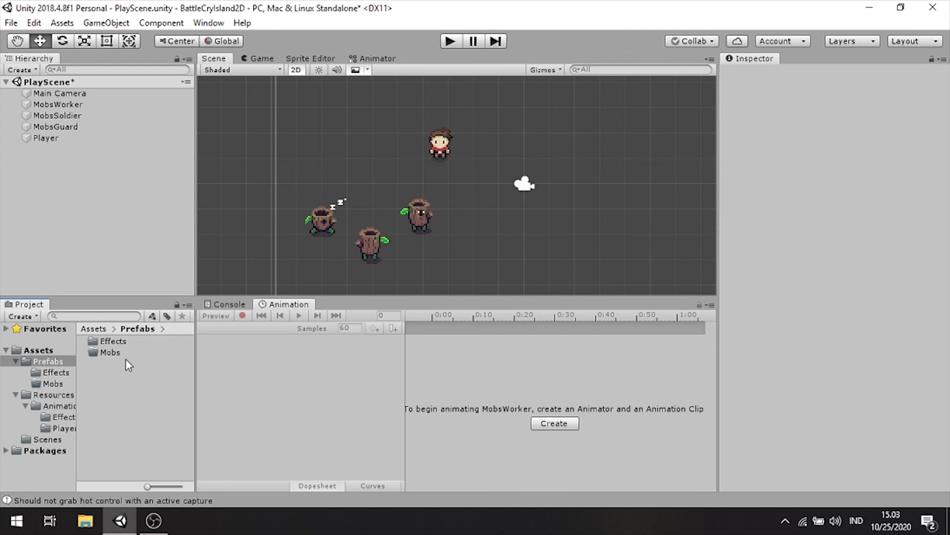
pyautogui.hotkey('ctrl', 's')
# Step: Move MobsWorker to about (2.85, -1.51), MobsSoldier to about (-0.8, -2.98) and MobsGuard to about (0.56, -1.43) in the scene
pyautogui.click(417, 225)
pyautogui.moveTo(429, 214); pyautogui.dragTo(603, 223)
pyautogui.click(351, 249)
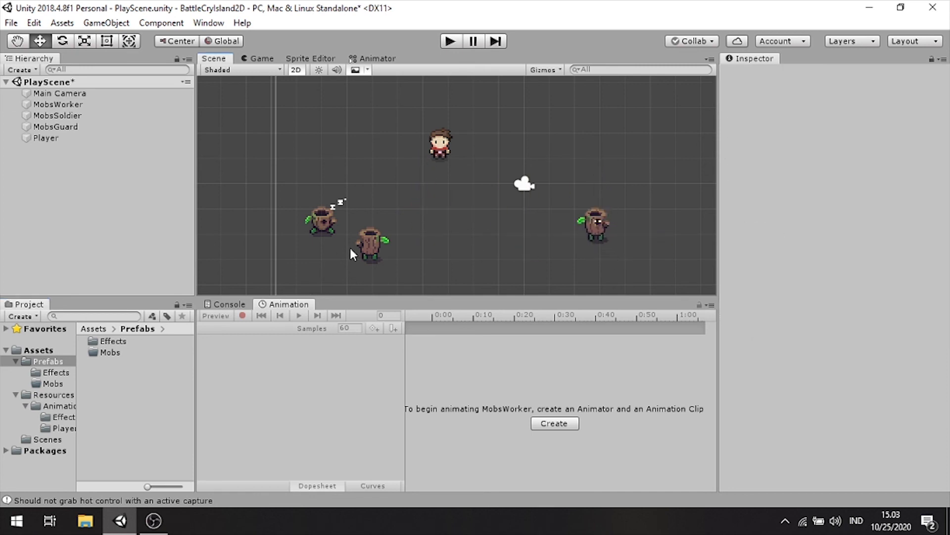
pyautogui.click(362, 244)
pyautogui.moveTo(361, 243); pyautogui.dragTo(493, 251)
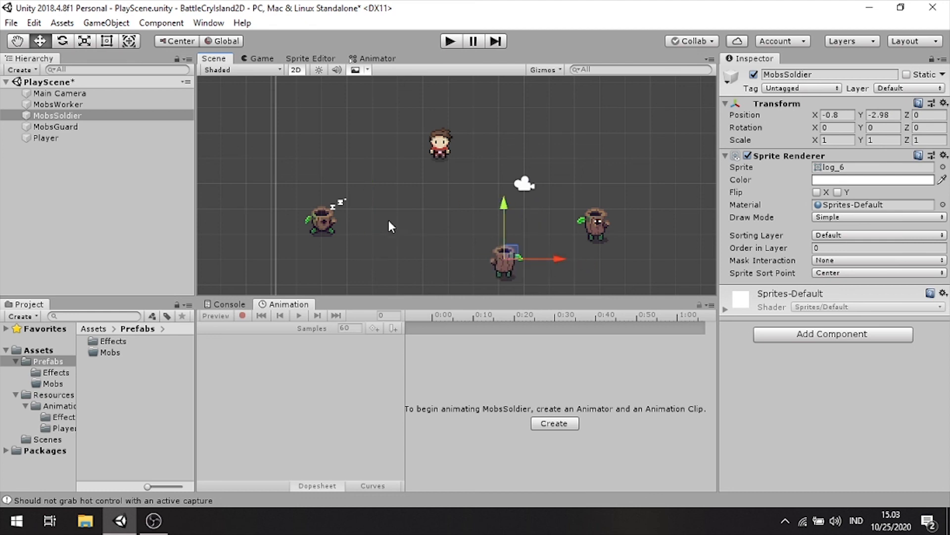
pyautogui.click(325, 220)
pyautogui.moveTo(325, 219); pyautogui.dragTo(549, 213)
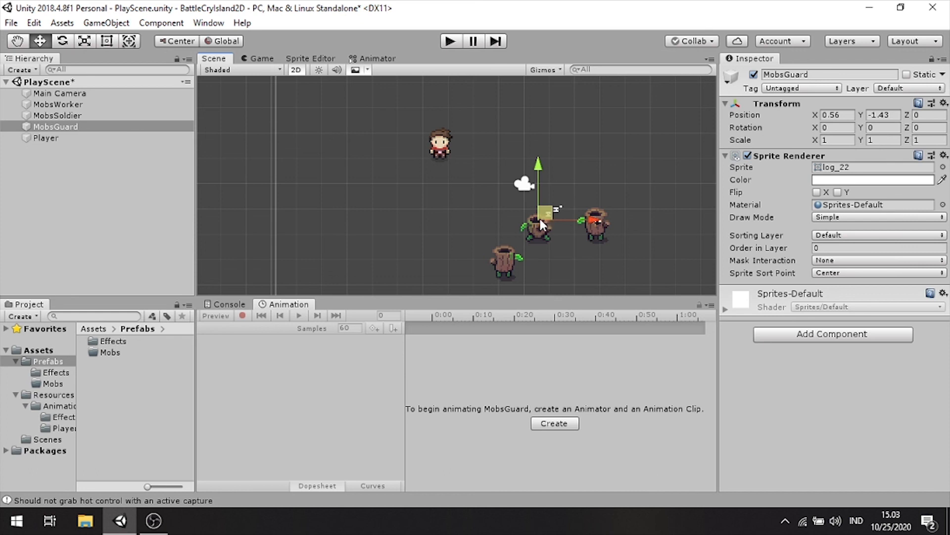
# Step: Rearrange the mobs around MobsGuard, moving MobsWorker to about (2.27, -1.01) and MobsSoldier to about (-1.74, -2.34)
pyautogui.click(508, 249)
pyautogui.moveTo(513, 260); pyautogui.dragTo(573, 254)
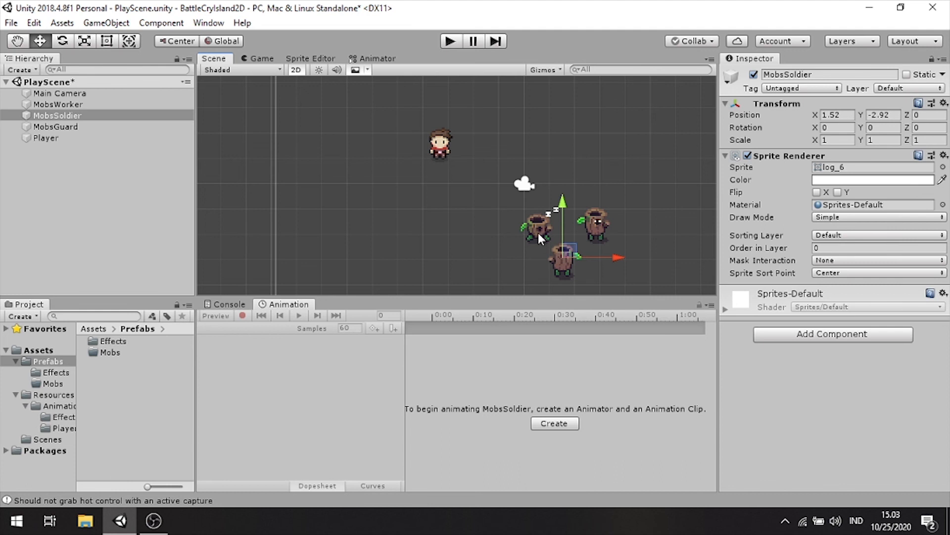
pyautogui.click(538, 231)
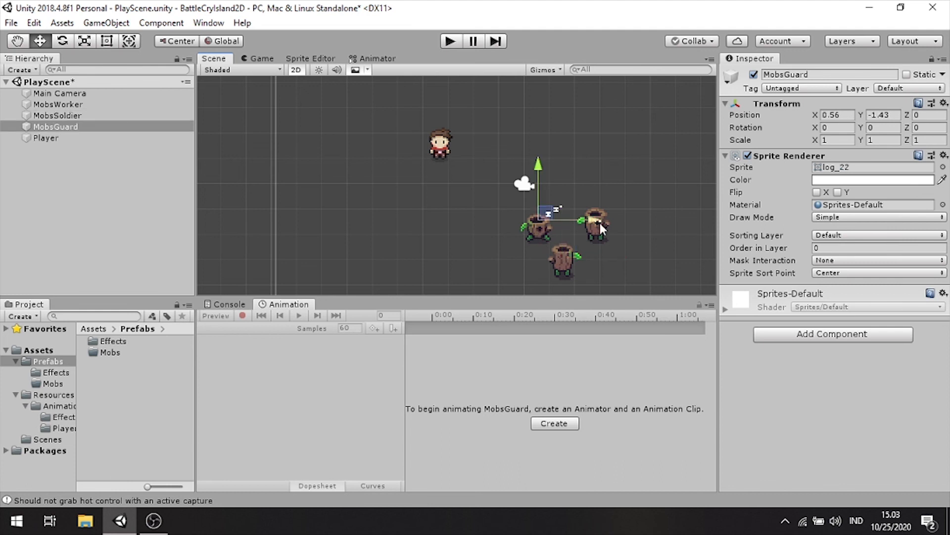
pyautogui.click(601, 238)
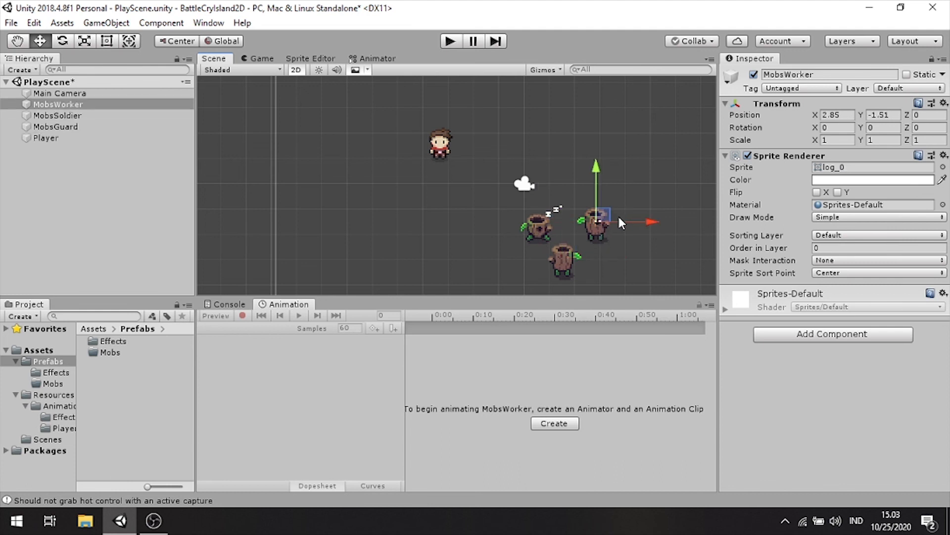
pyautogui.moveTo(606, 212); pyautogui.dragTo(589, 202)
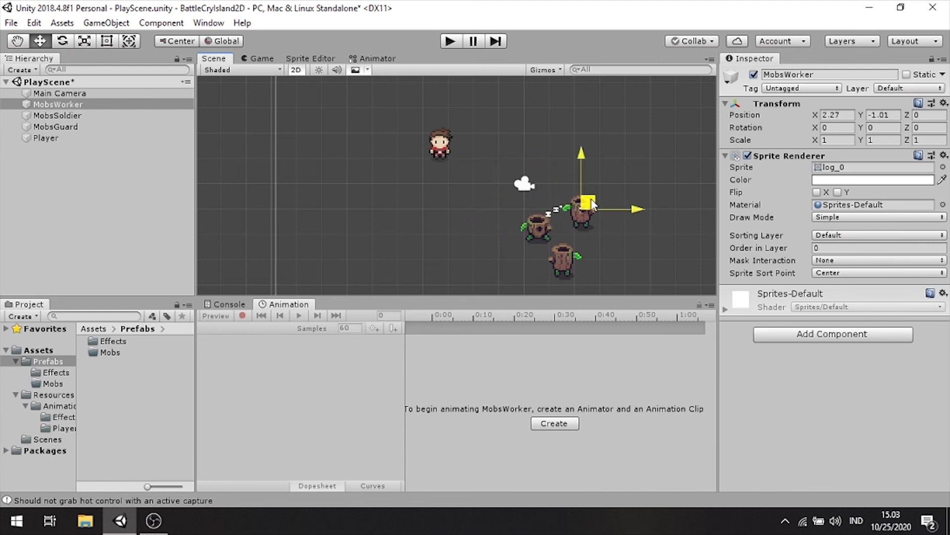
pyautogui.click(574, 256)
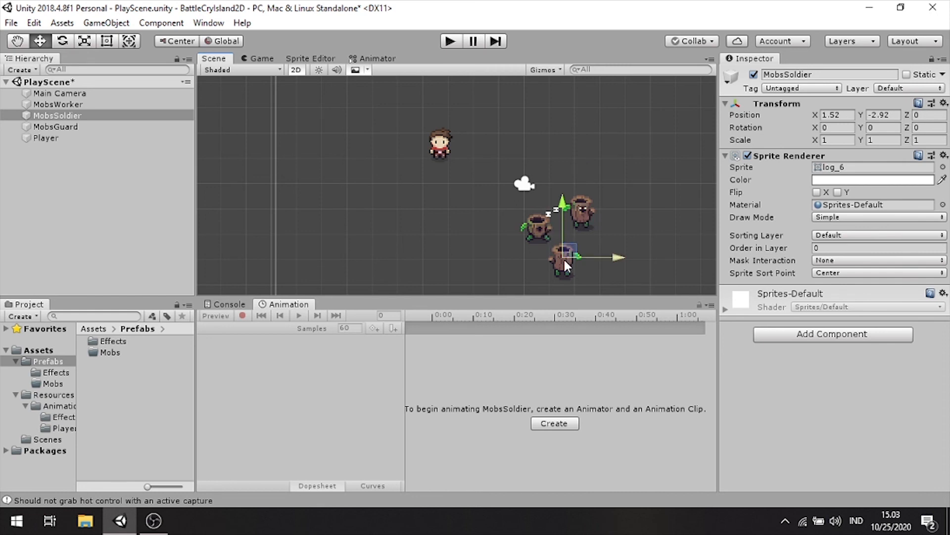
pyautogui.moveTo(568, 253); pyautogui.dragTo(483, 235)
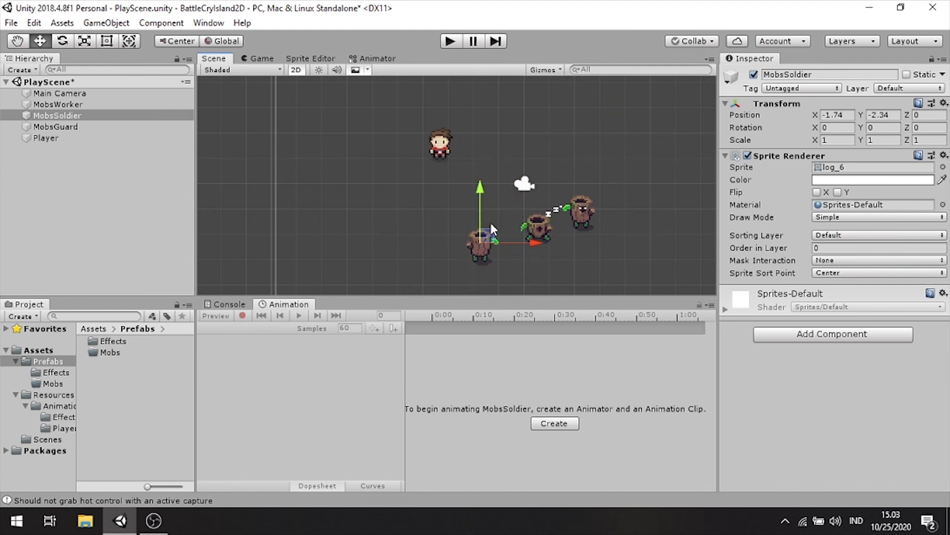